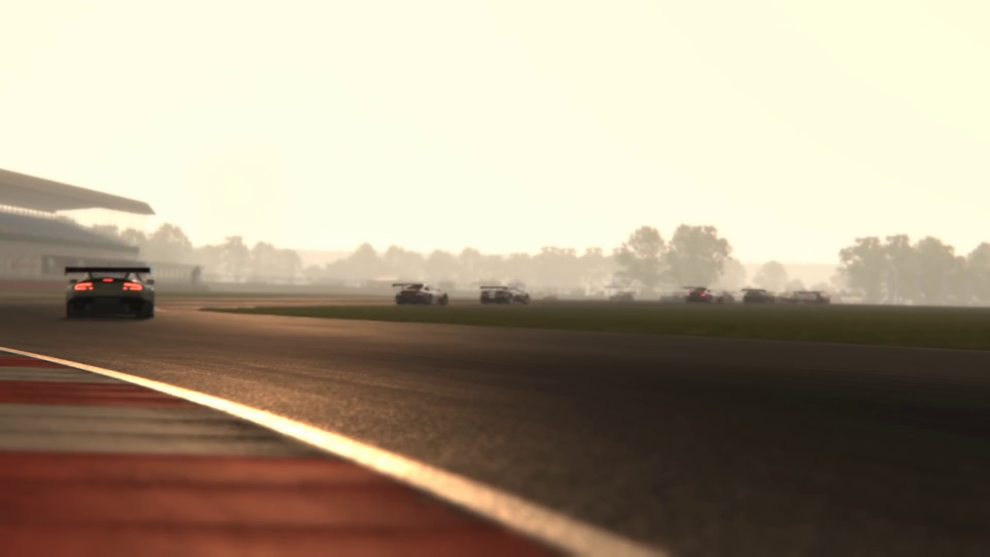
mouse_move(678, 404)
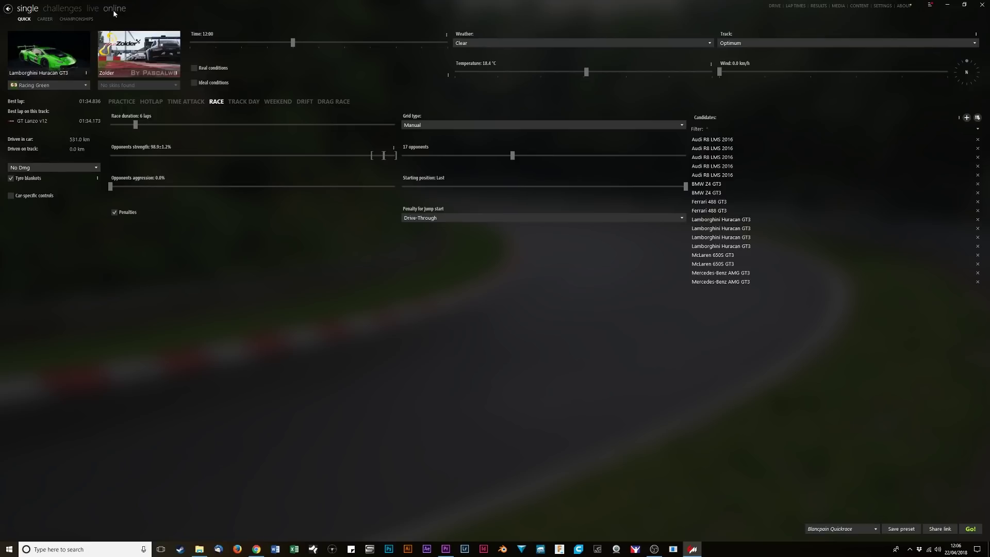
- View the live racing SRS page and the online server list, and return to the single-player quick race setup
click(93, 9)
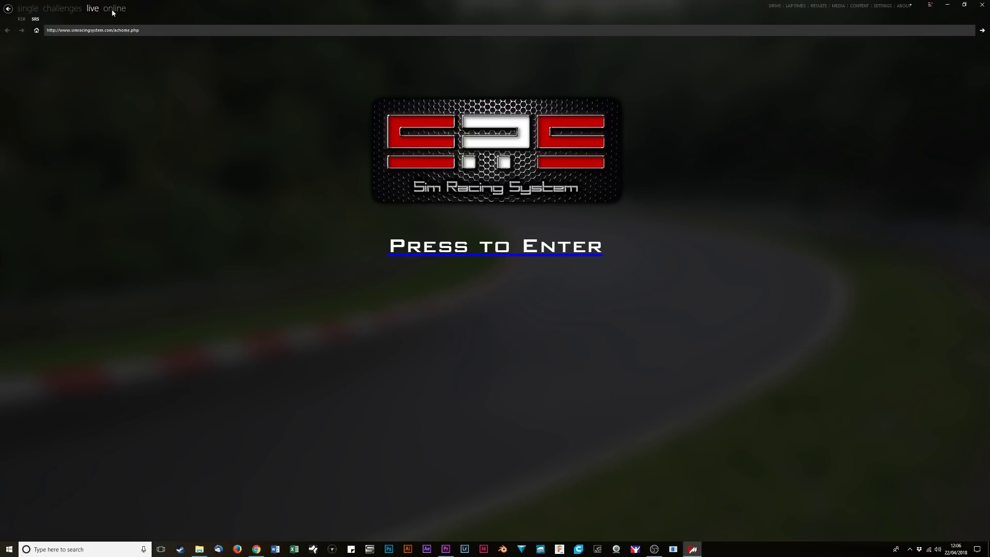
click(113, 11)
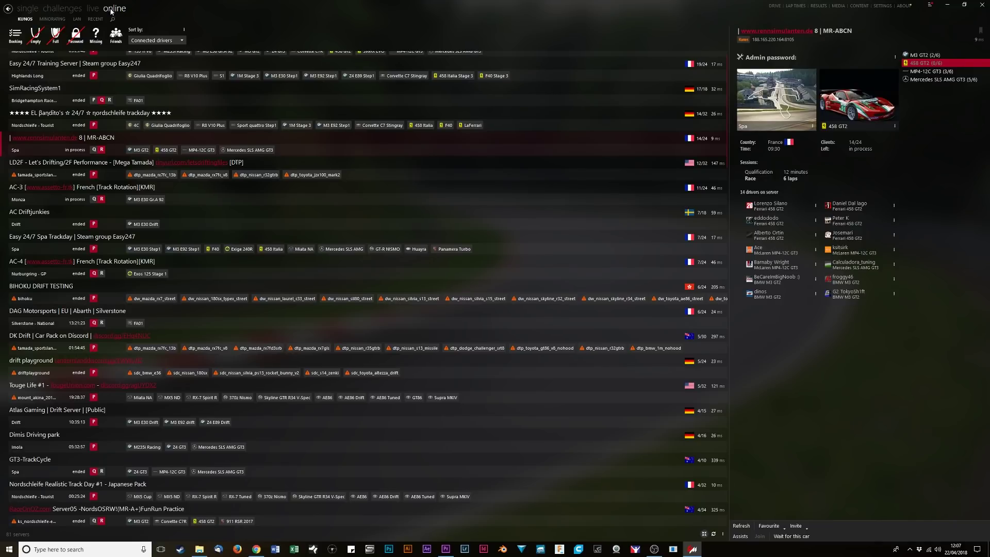
click(34, 9)
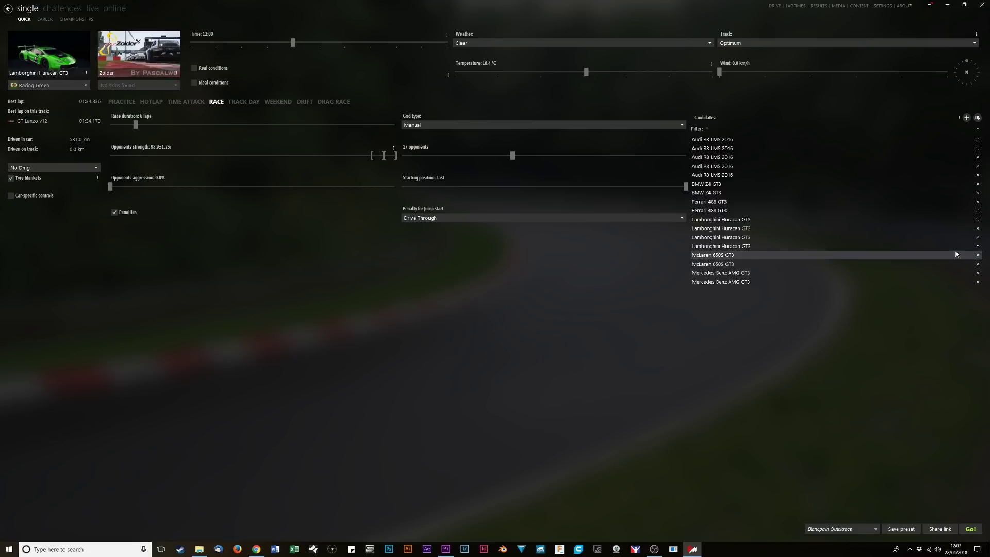
- View the Lamborghini Huracan GT3's car details, and review the race's opponent grid table and its list of saved presets
click(37, 55)
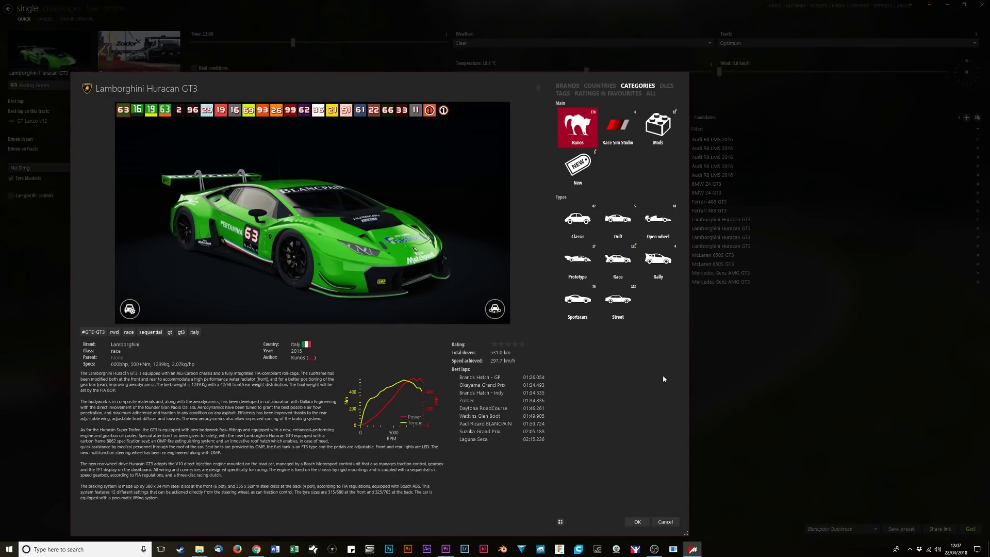
click(665, 521)
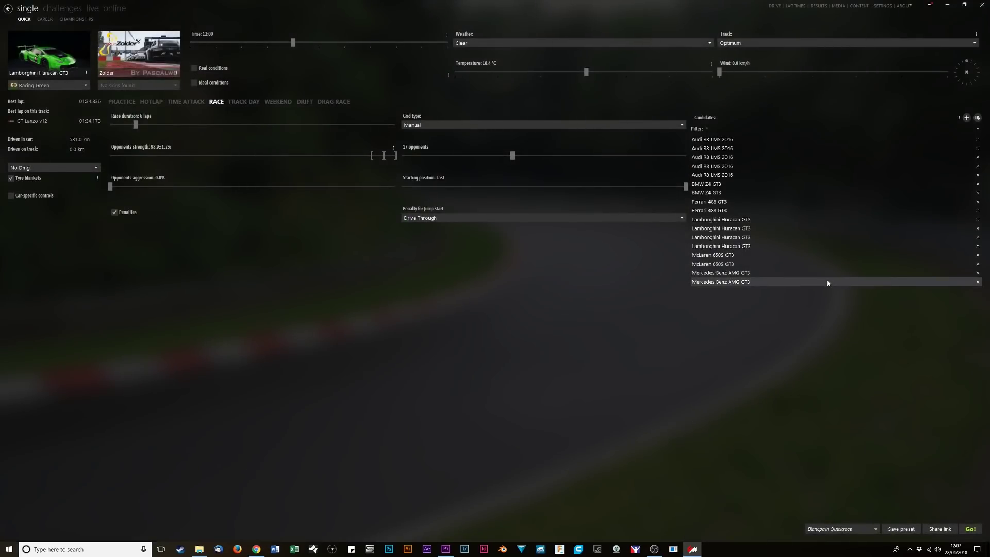
mouse_move(828, 282)
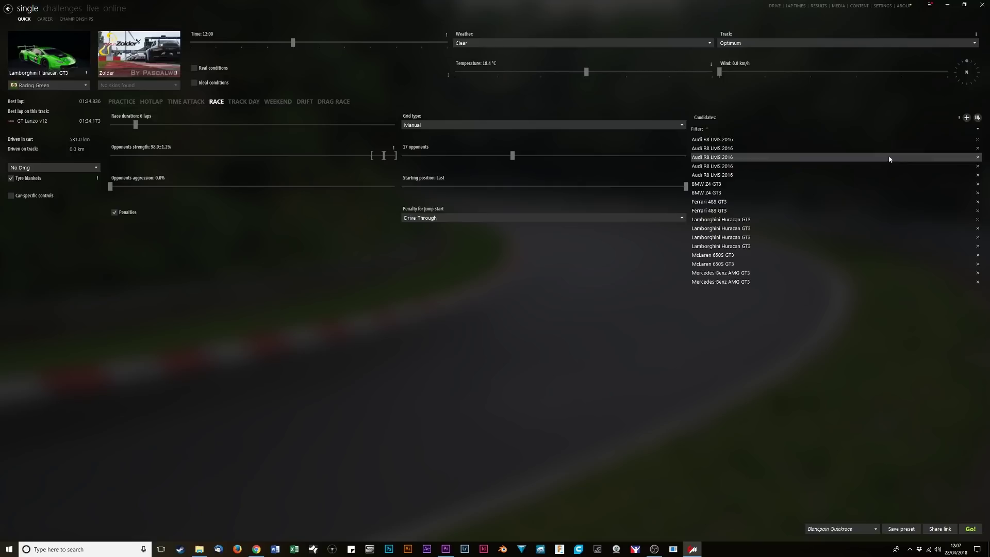
click(976, 118)
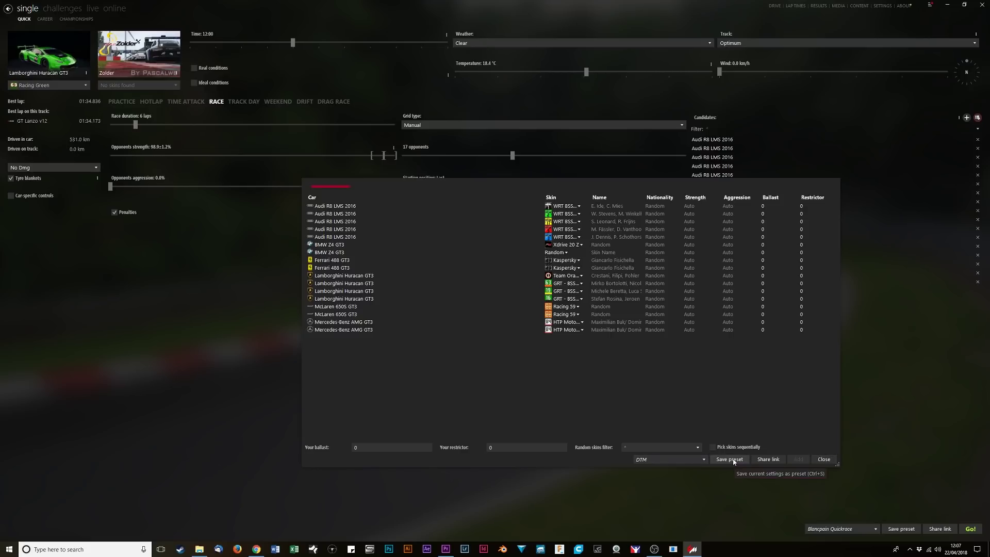
click(687, 461)
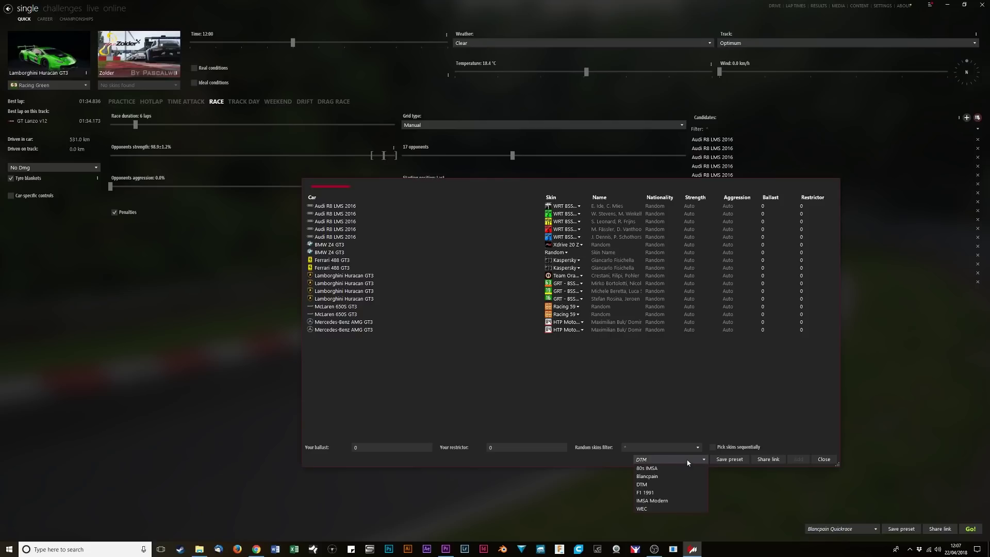
click(687, 462)
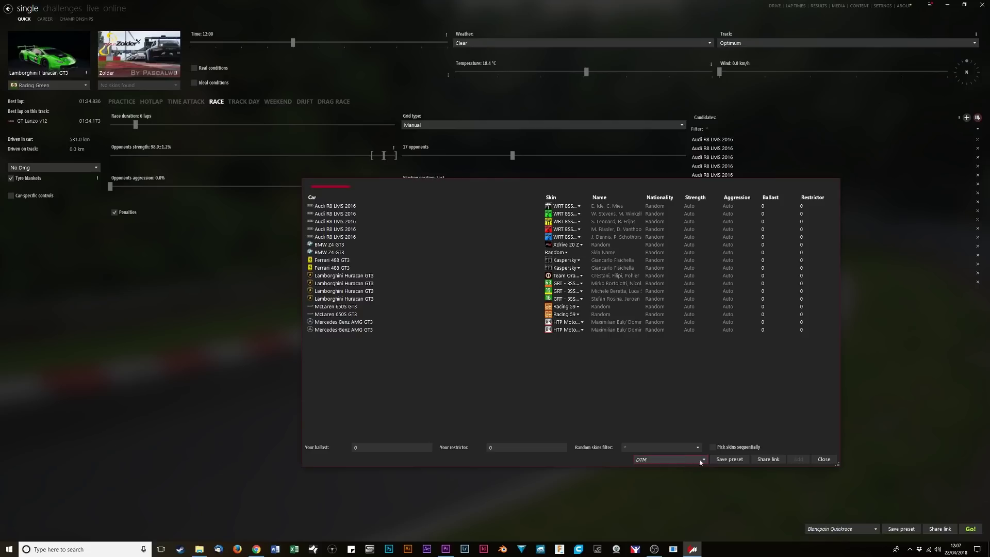
click(823, 460)
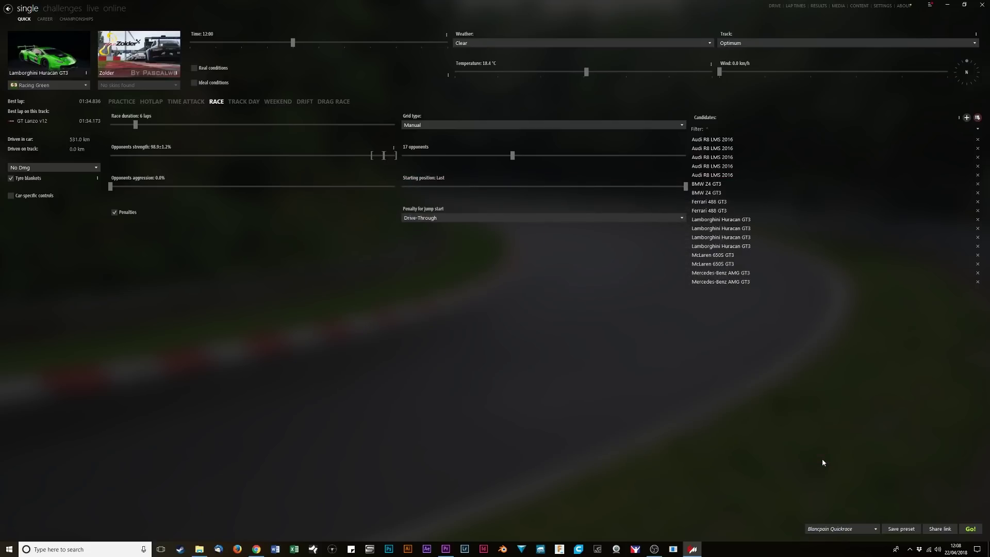
- Load the 2017 DTM Quickrace preset and review the cars, skins and drivers in its opponent grid
click(874, 528)
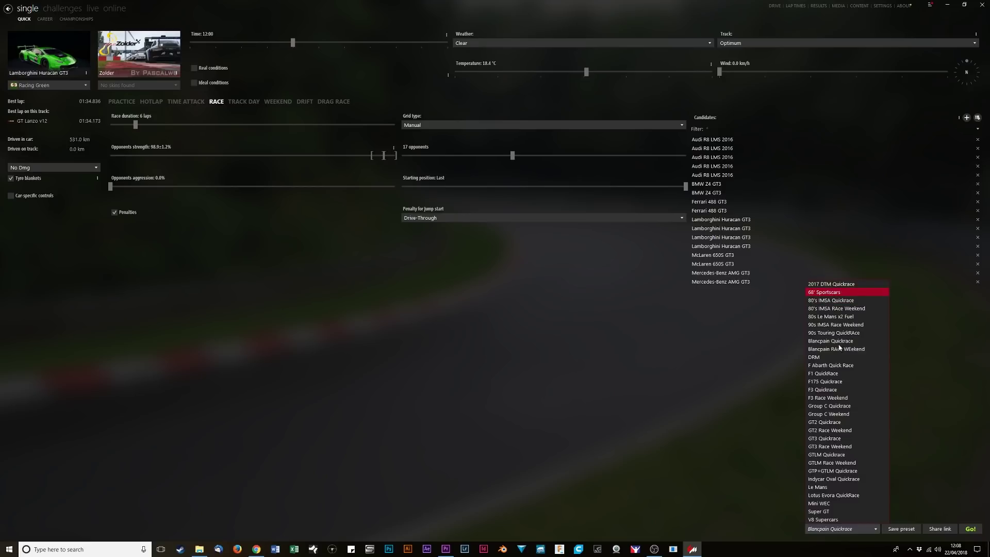
click(830, 285)
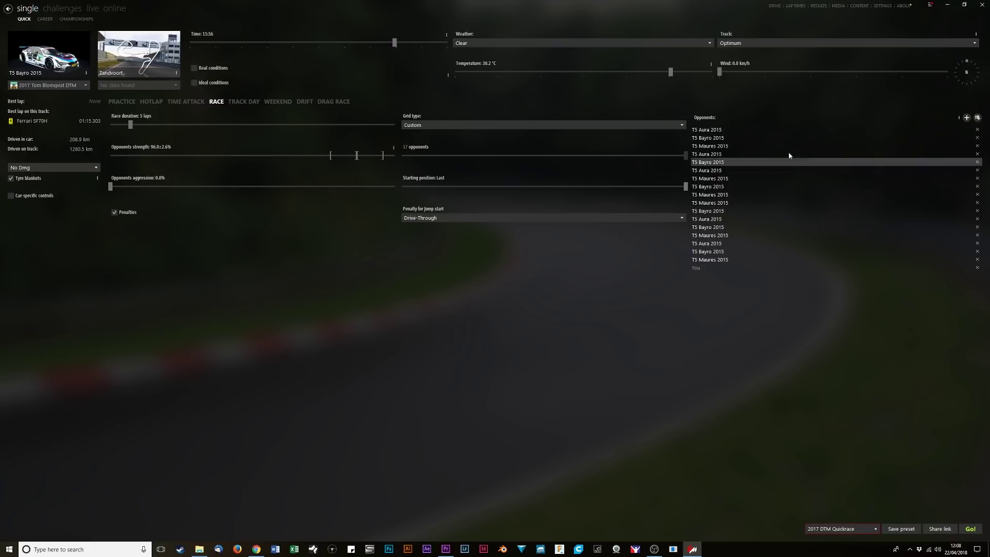
click(977, 118)
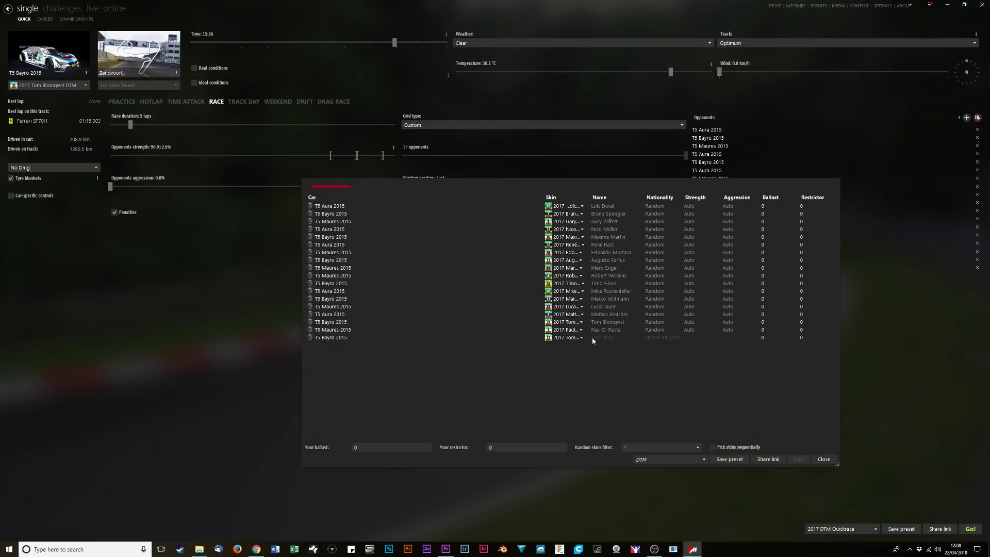
click(823, 459)
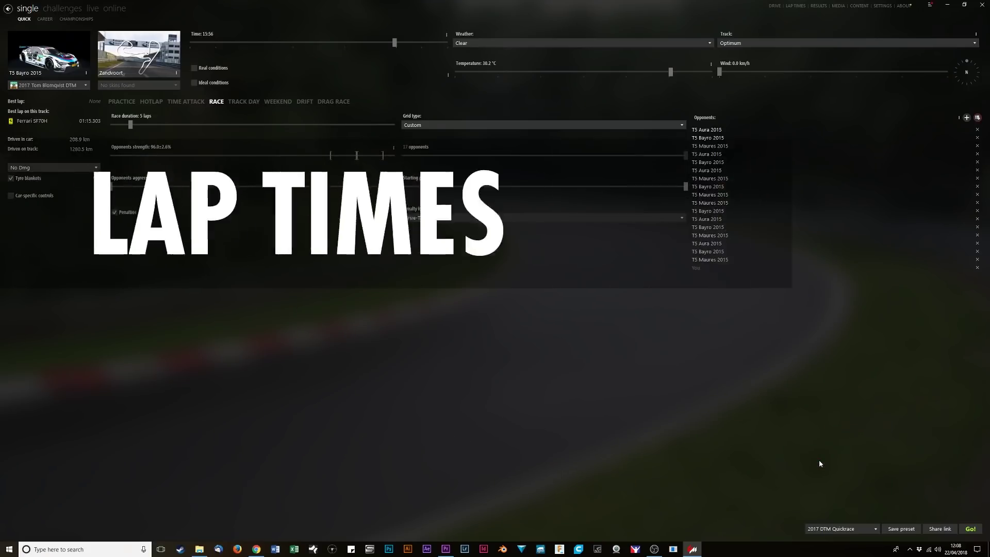
- Browse the lap times table and sort its entries by date and by track
click(797, 7)
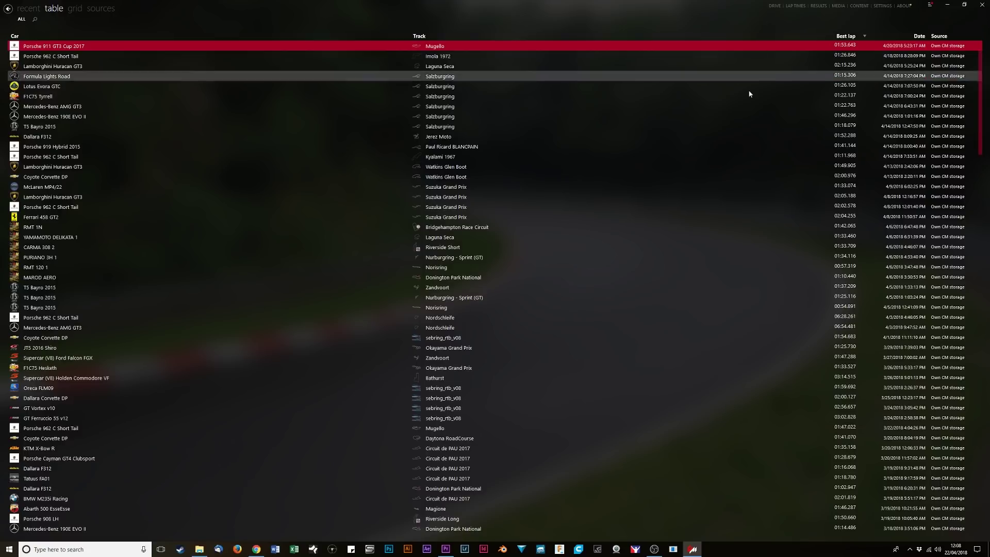
scroll(740, 133, down, 8)
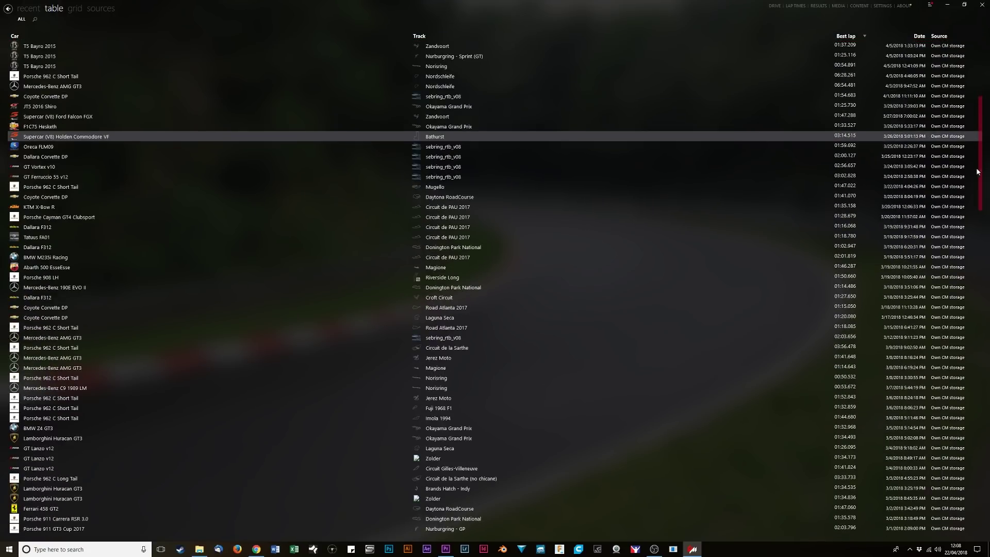
drag(978, 168, 978, 103)
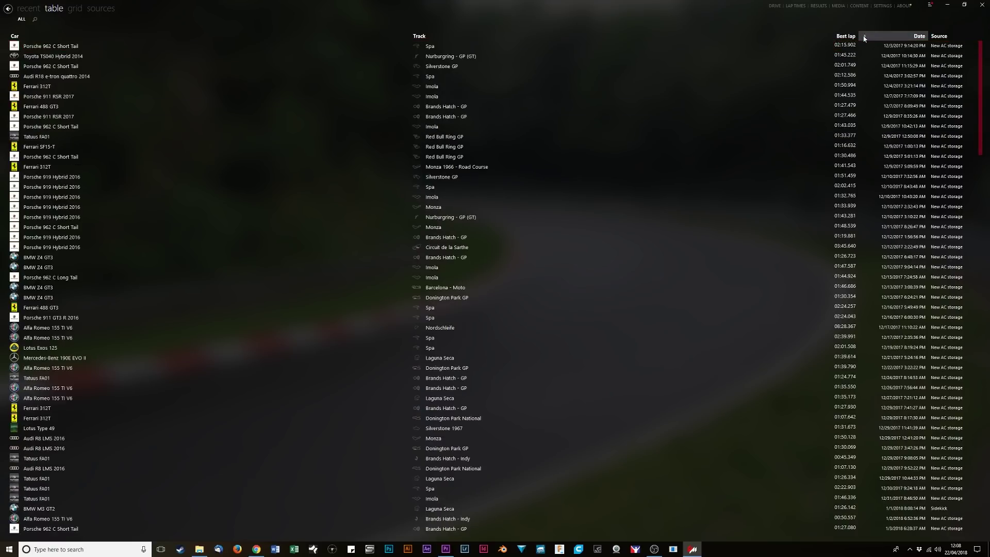
click(486, 38)
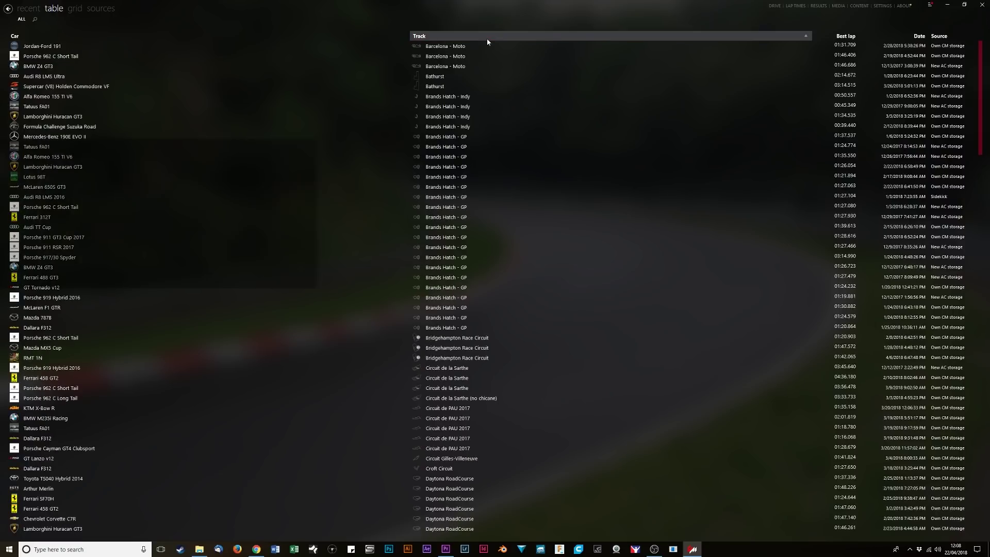
- Browse the past session results, check the details of the first-place Kyalami 1967 race, and view the overall driving stats
click(820, 6)
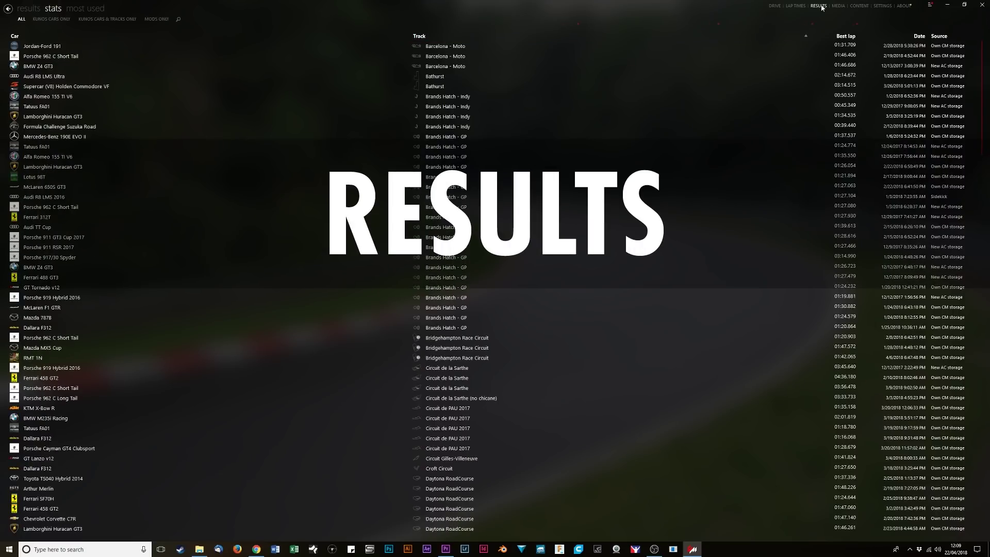
click(28, 8)
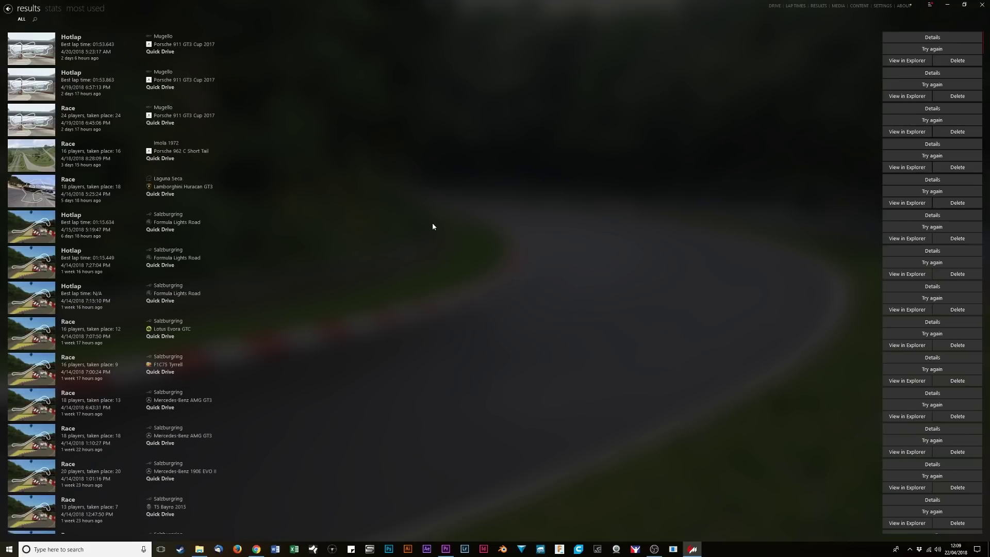
scroll(419, 208, down, 3)
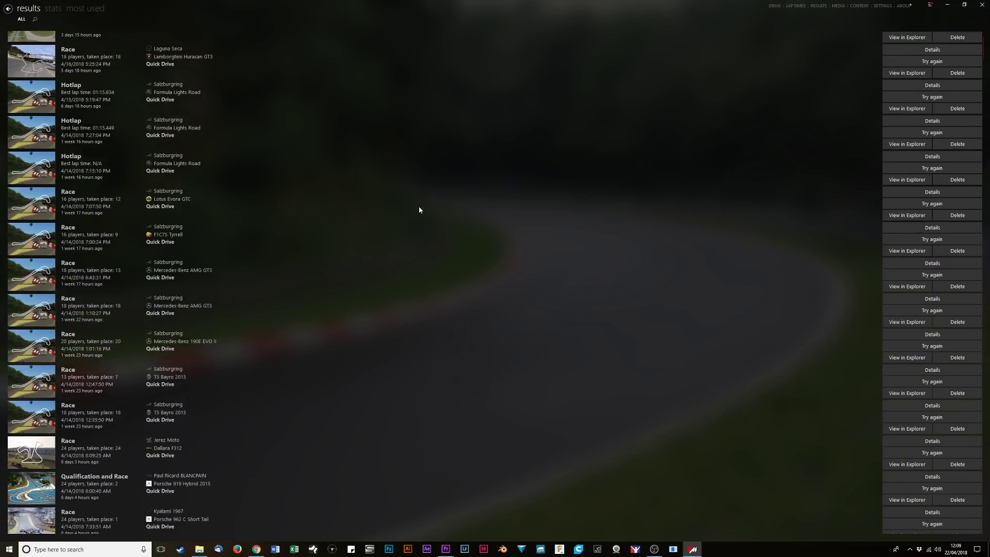
scroll(353, 230, down, 2)
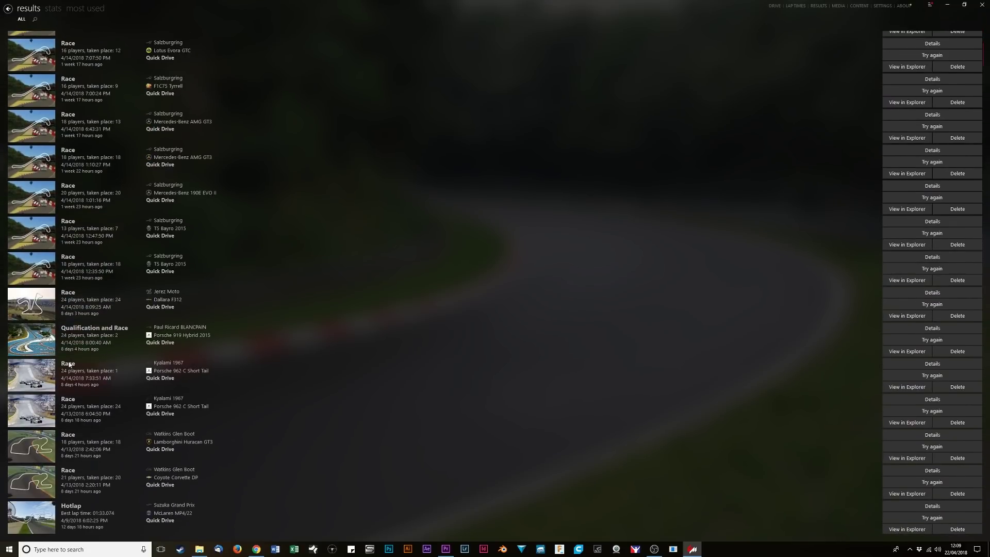
click(944, 363)
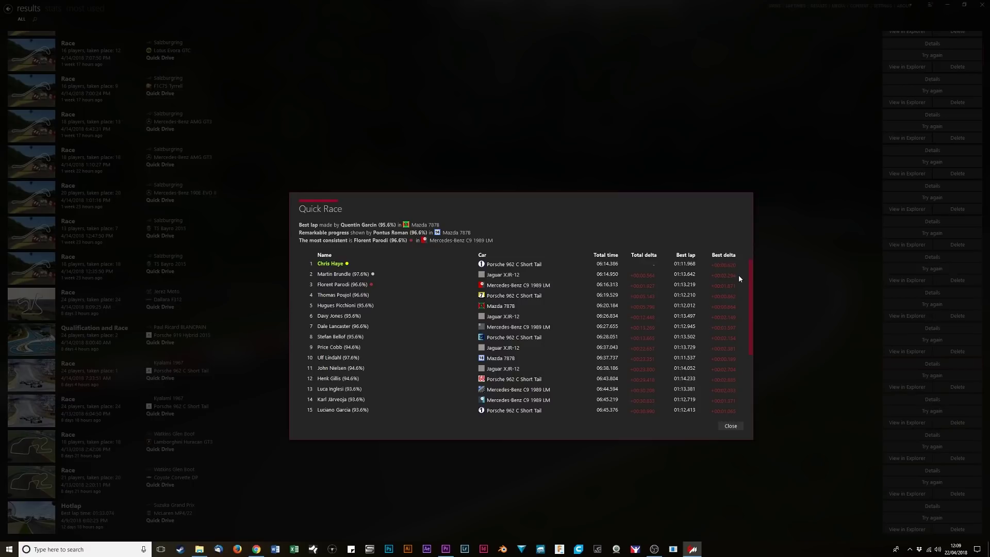
click(731, 427)
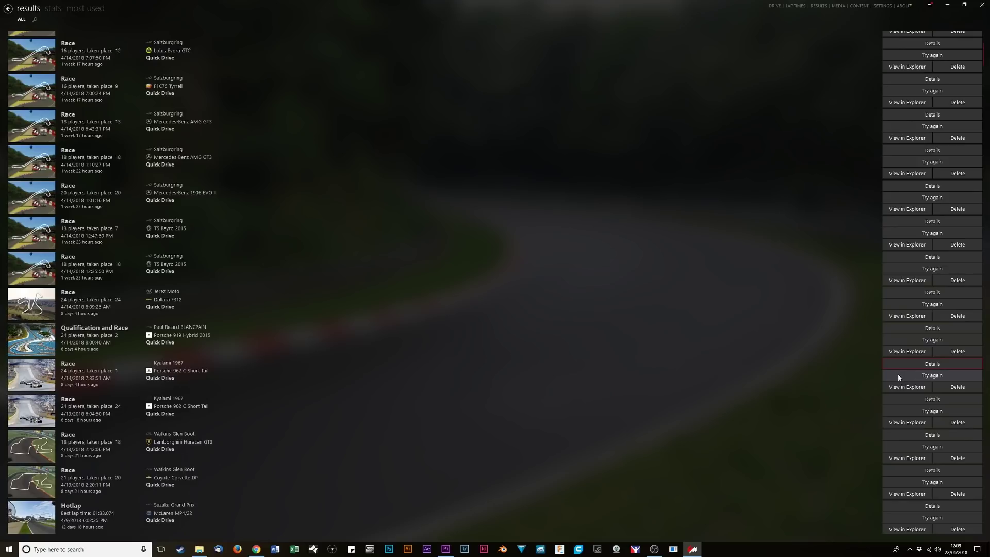
click(52, 8)
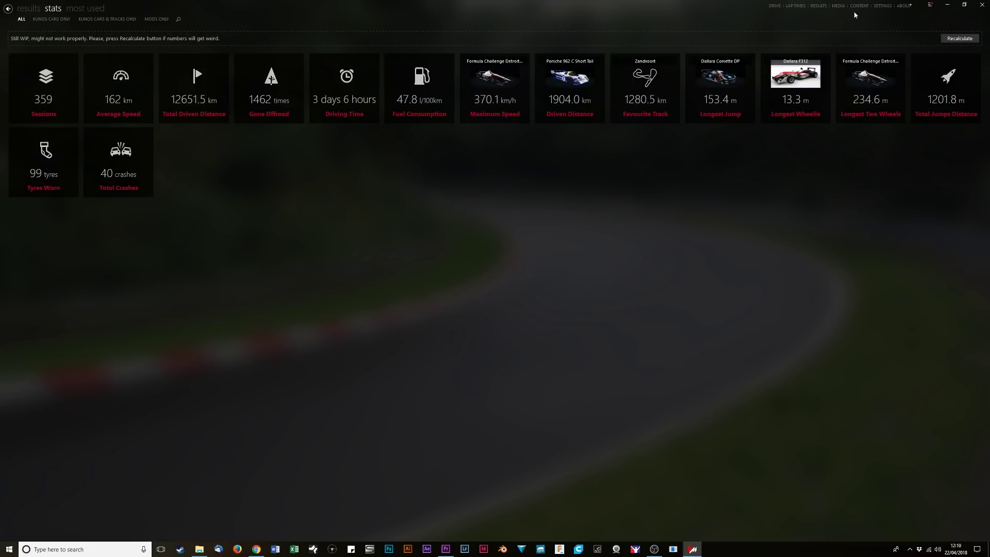
click(838, 5)
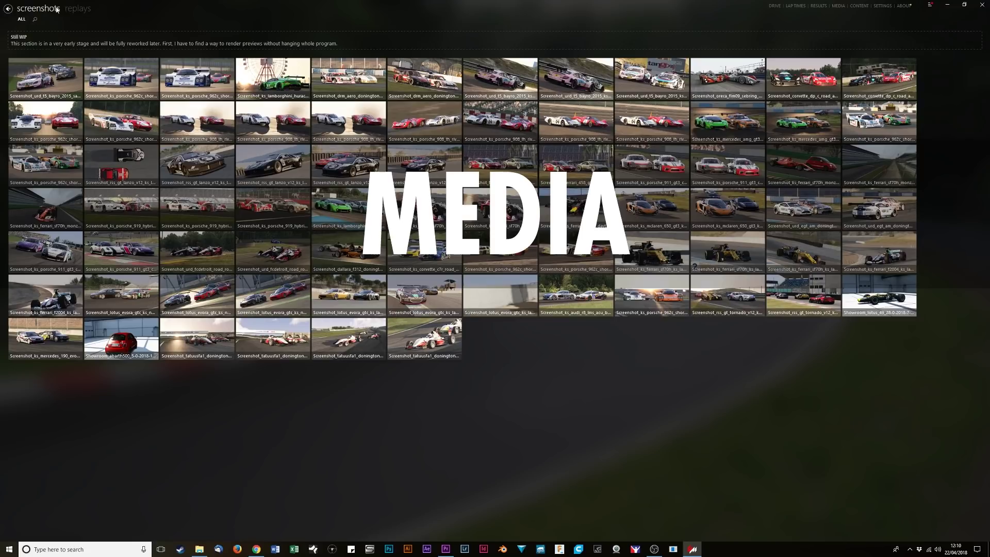
click(78, 8)
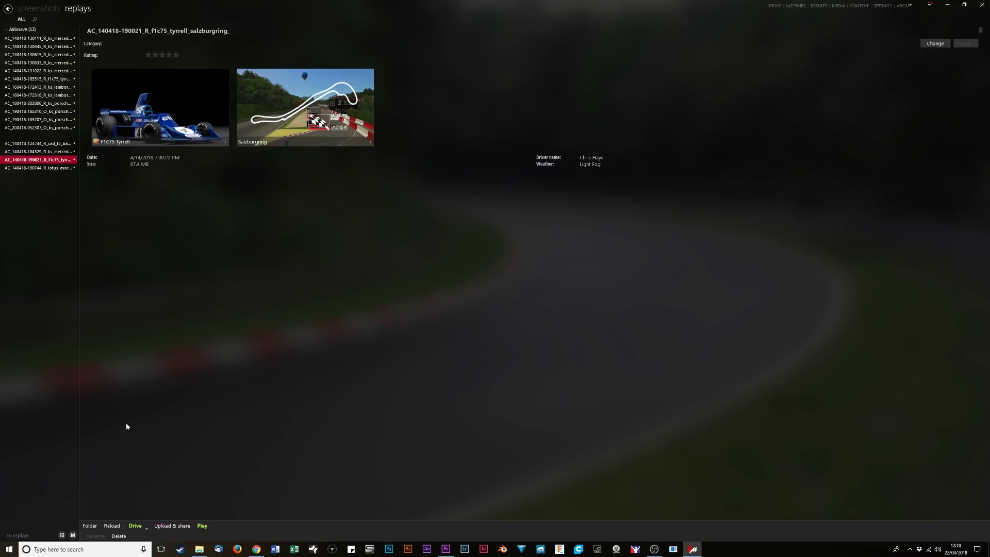
shift+click(43, 145)
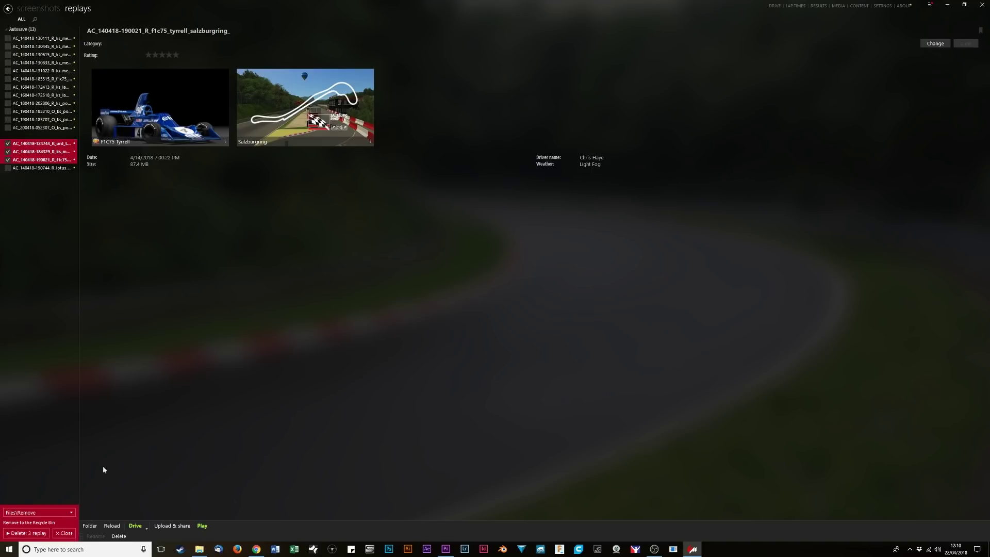
click(71, 512)
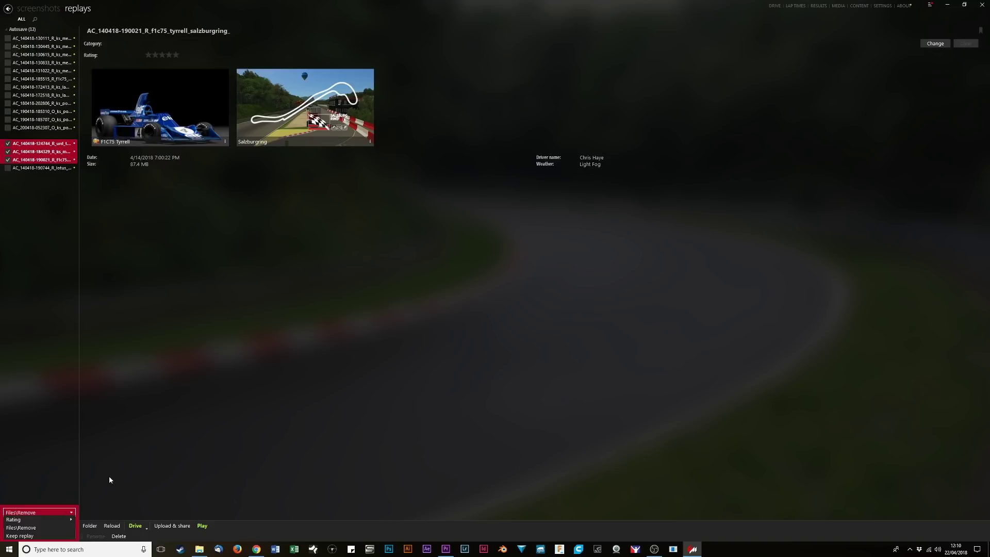
click(109, 480)
click(70, 534)
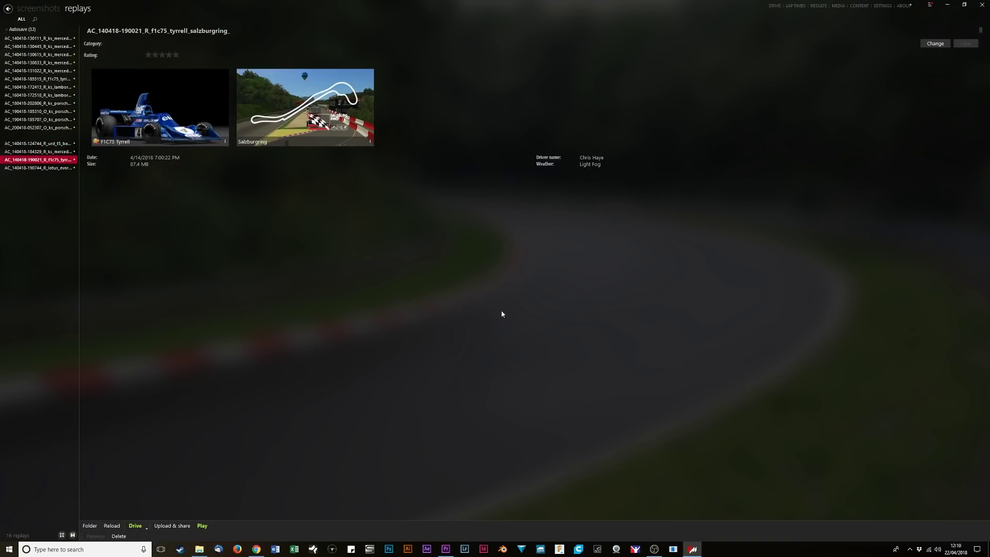
- View the Porsche 962C and Lamborghini Huracan screenshots at full size from the screenshot gallery
click(39, 8)
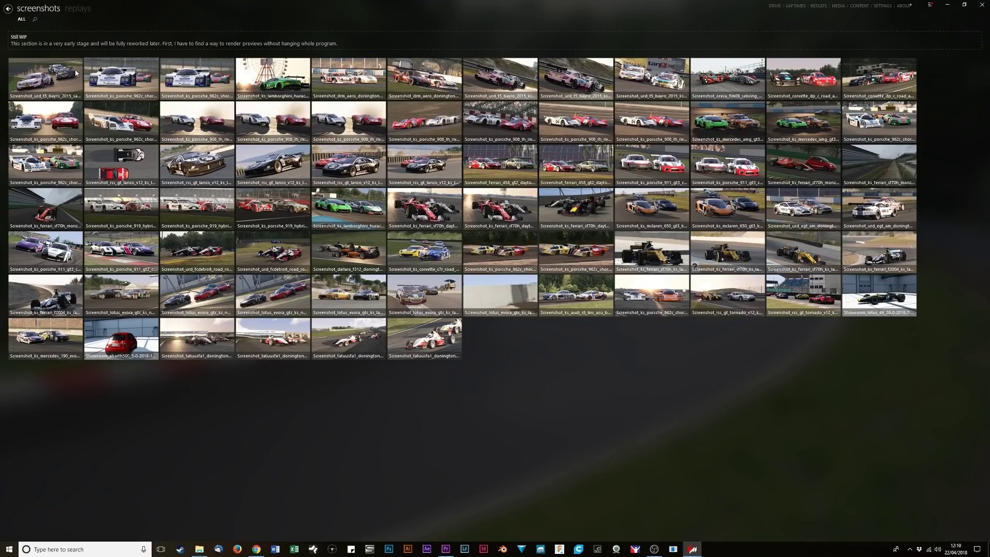
click(110, 76)
click(109, 76)
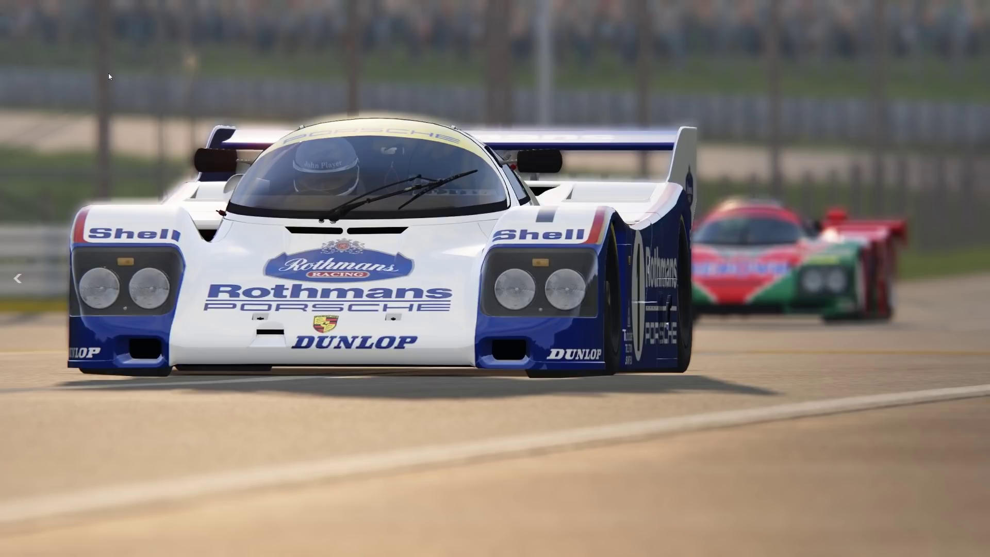
click(108, 76)
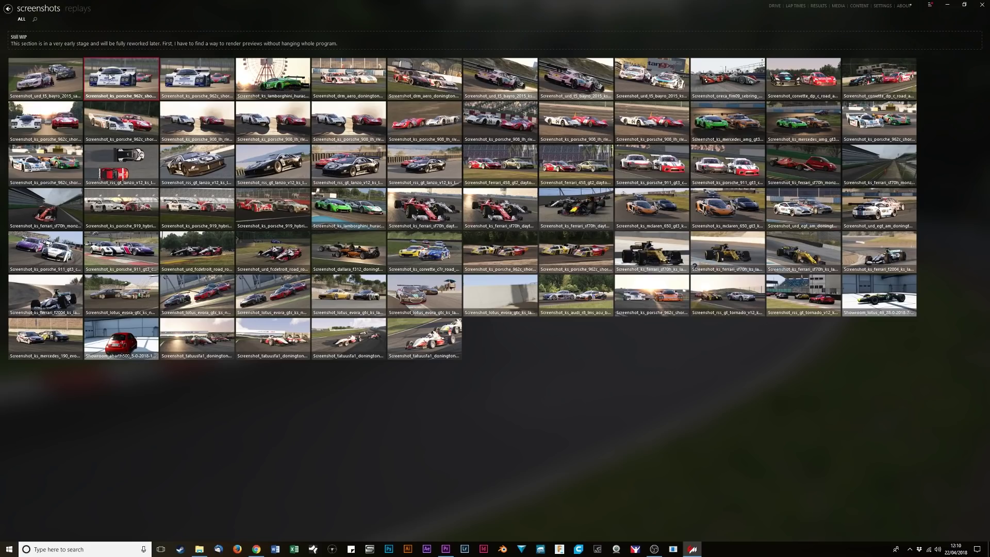
click(276, 90)
click(499, 242)
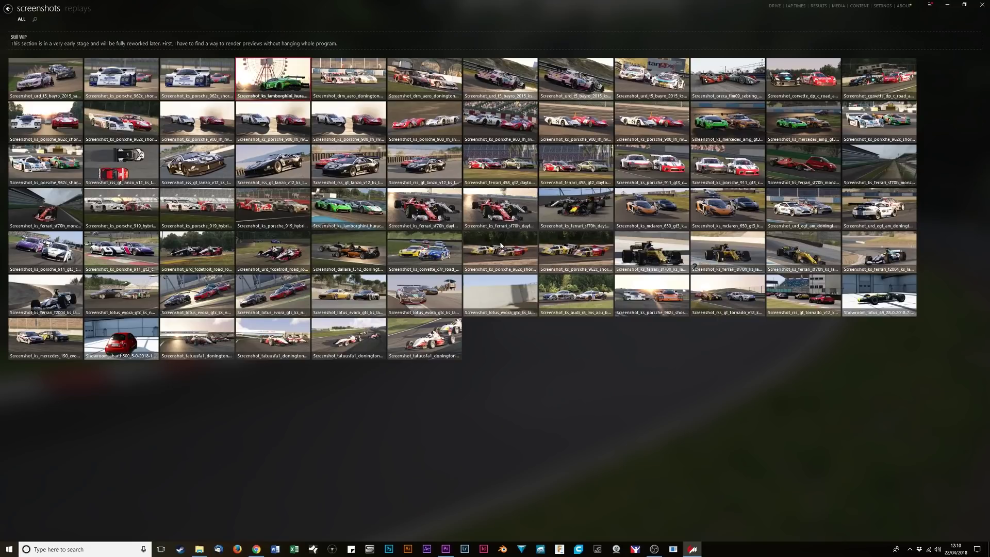
- View the screenshot of the pink BWT touring car at full size and return to the gallery
click(496, 88)
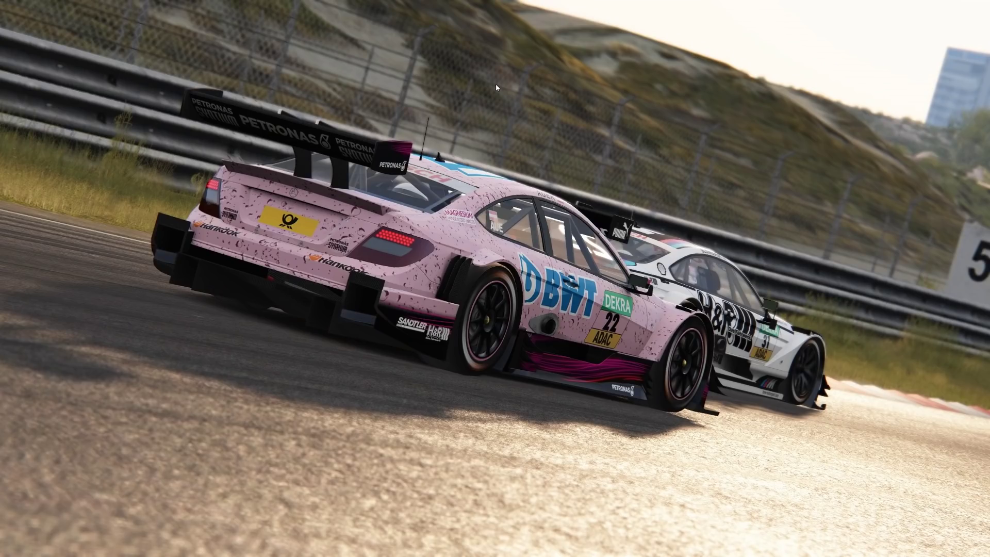
click(496, 87)
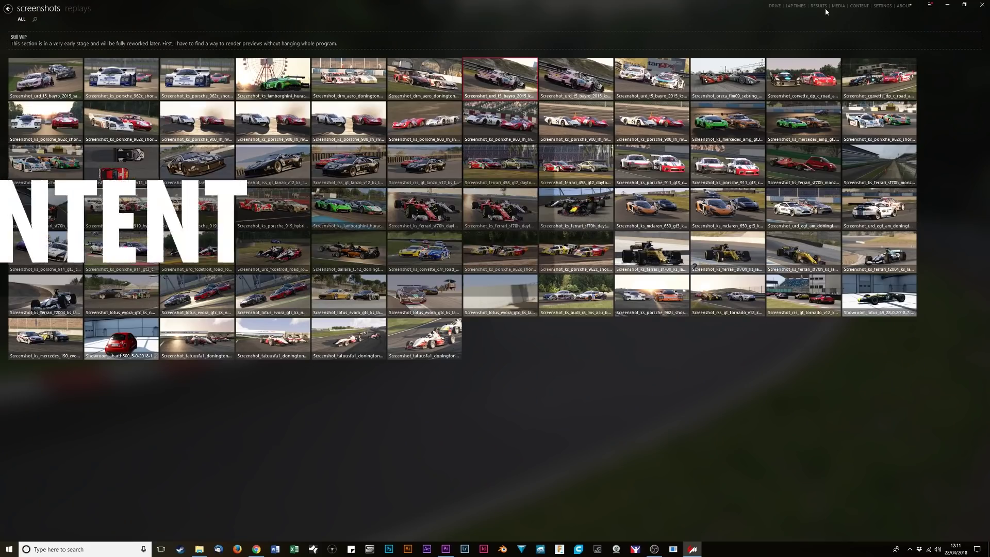
- Browse the car and track content, comparing the F1C75 March with the F1C75 Hesketh and ending on the Hesketh
click(858, 7)
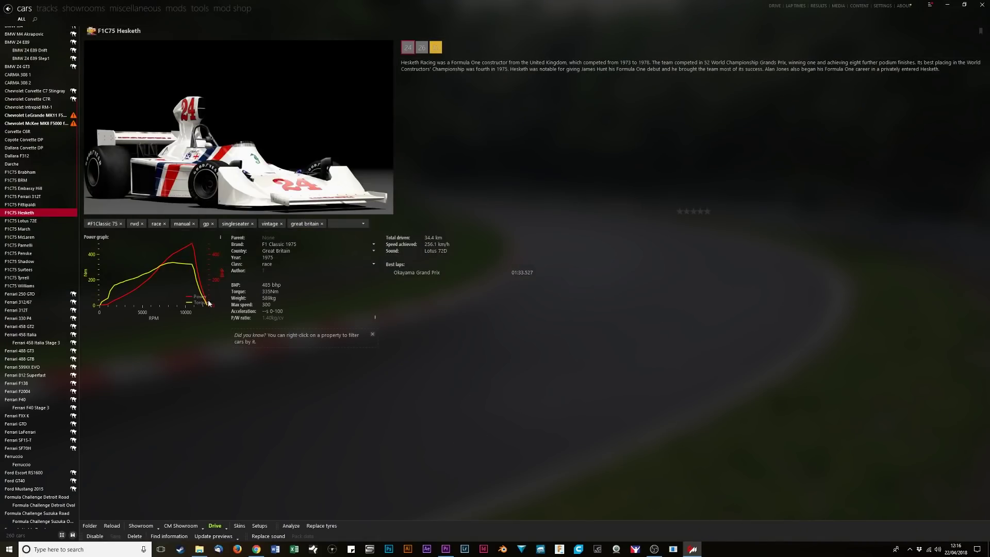
click(51, 10)
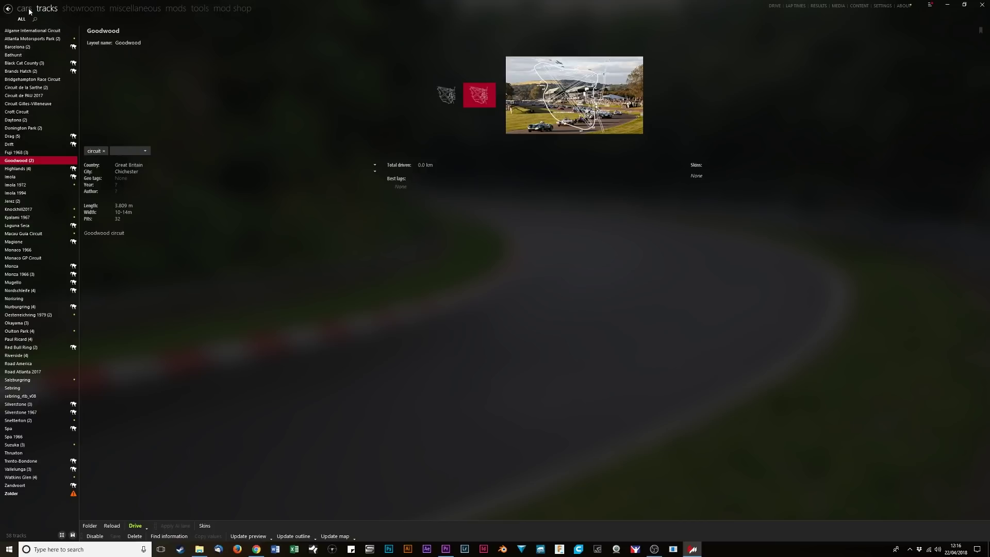
click(29, 10)
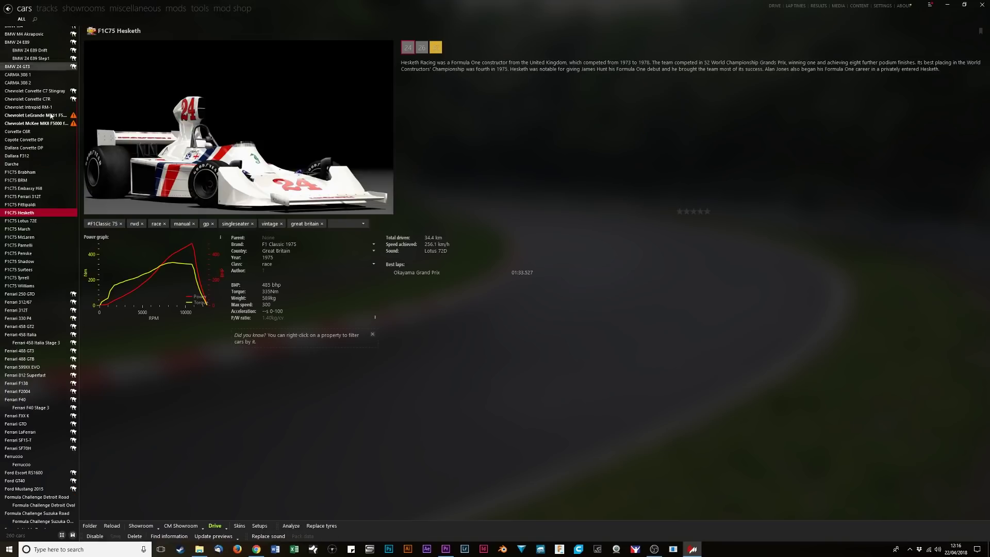
key(Down)
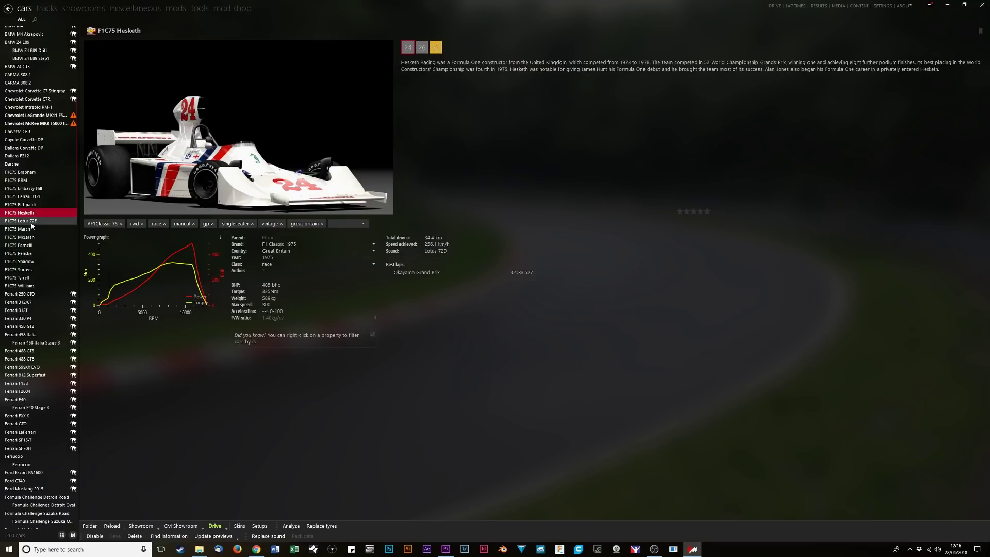
key(Down)
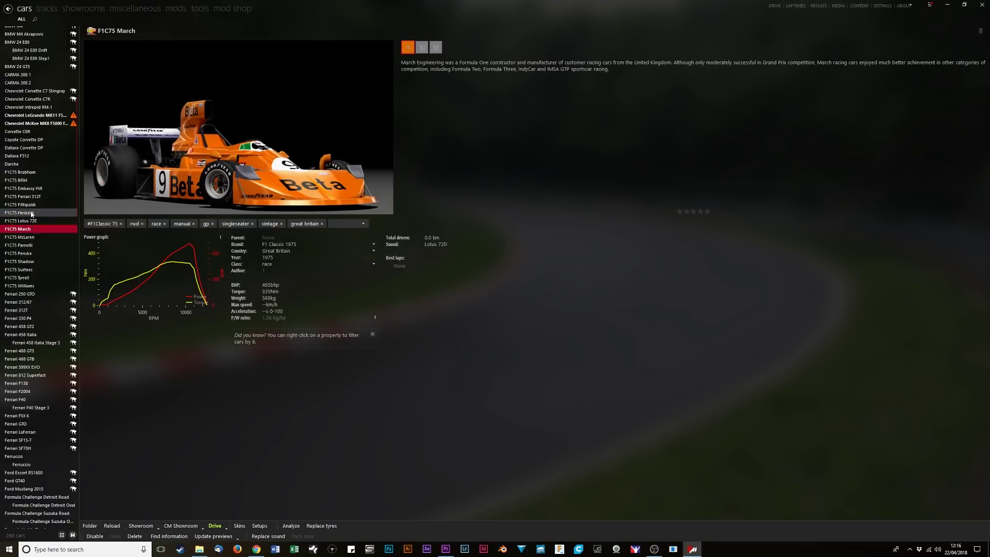
key(Up)
key(Up)
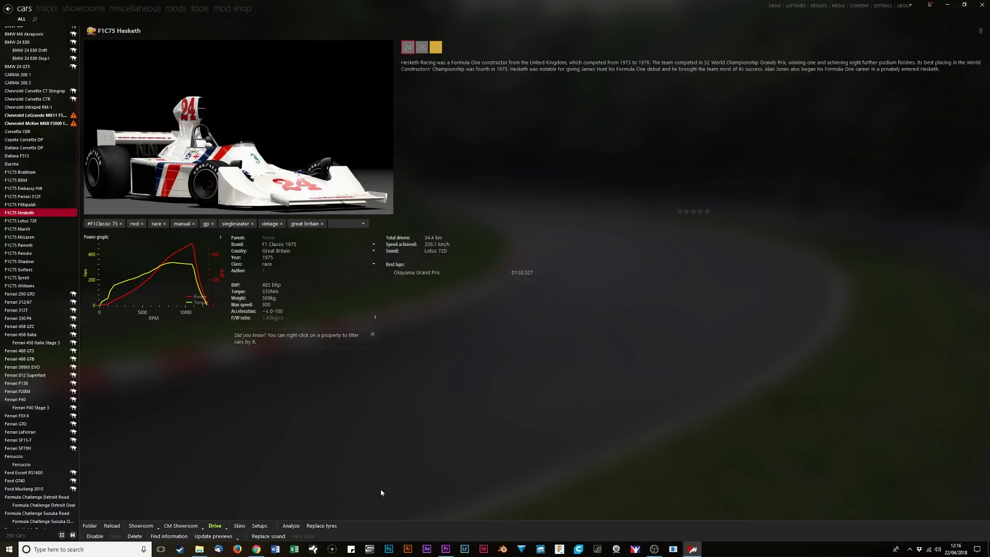
- Inspect the F1C75 Hesketh in the CM Showroom, check its camera and car options, and close the showroom
click(178, 528)
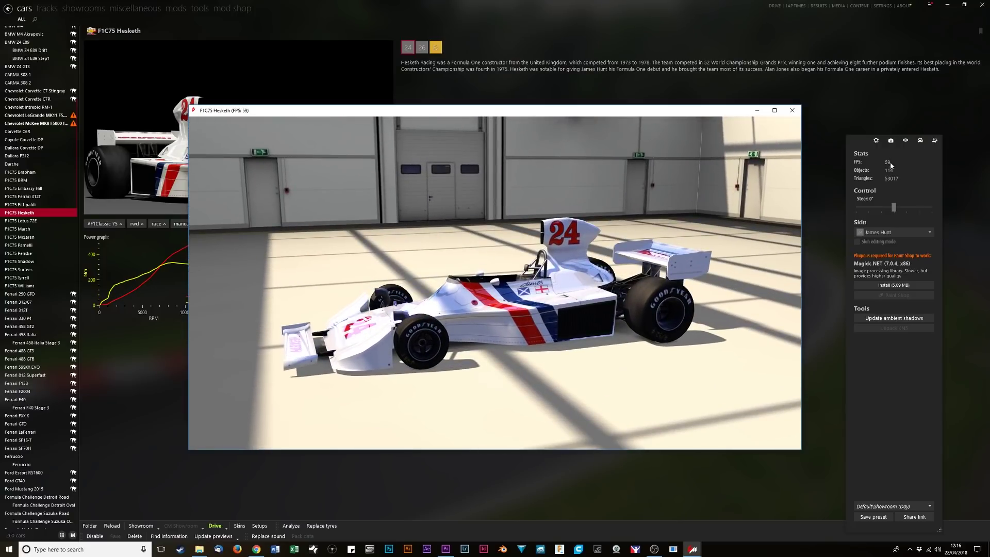
click(890, 141)
click(905, 141)
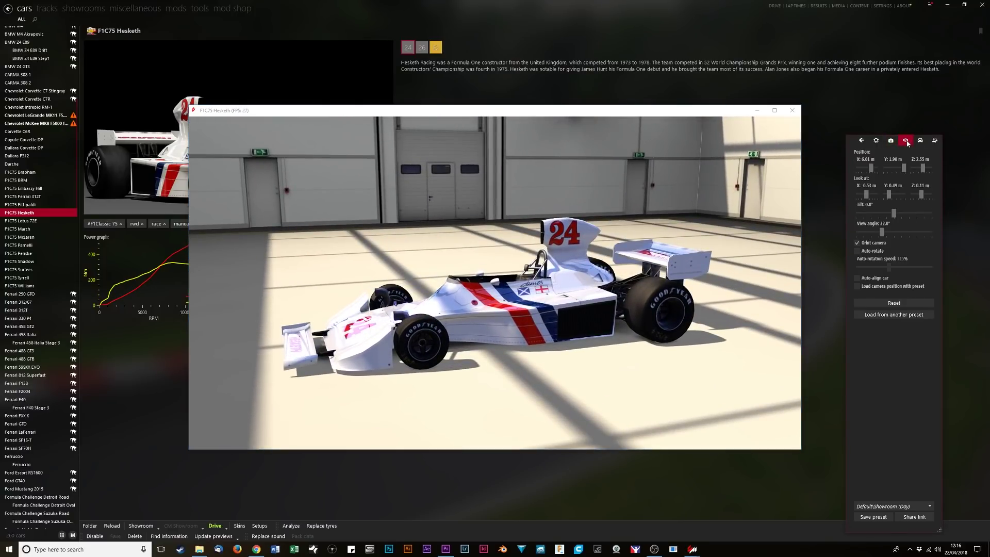
click(919, 140)
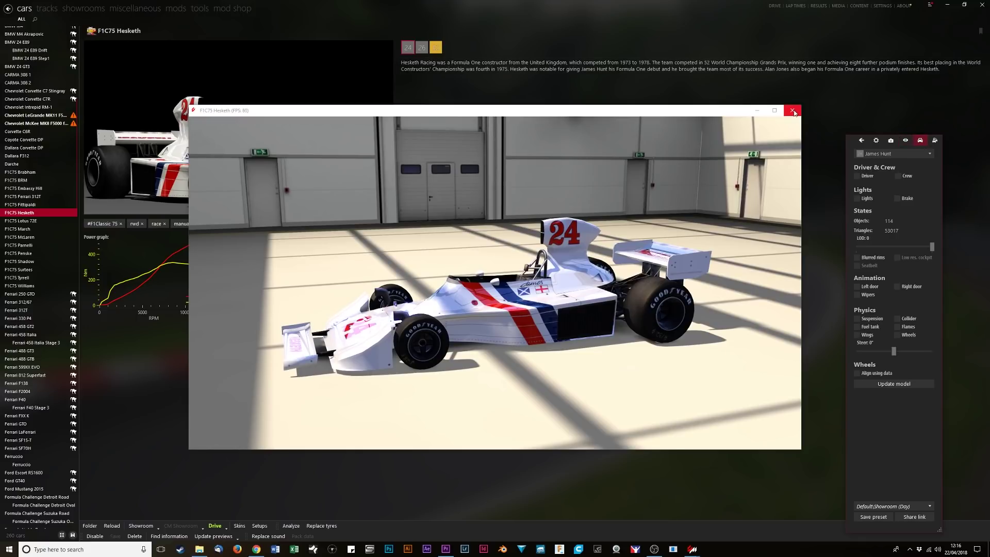
click(792, 111)
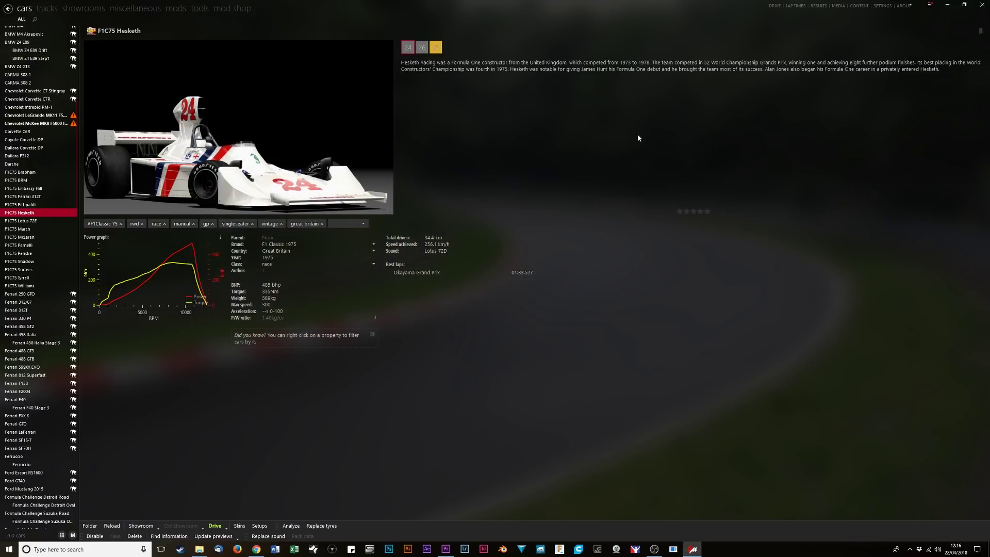
- Clone the F1C75 Hesketh's Low Downforce setup under the new ID Qualifying
click(260, 526)
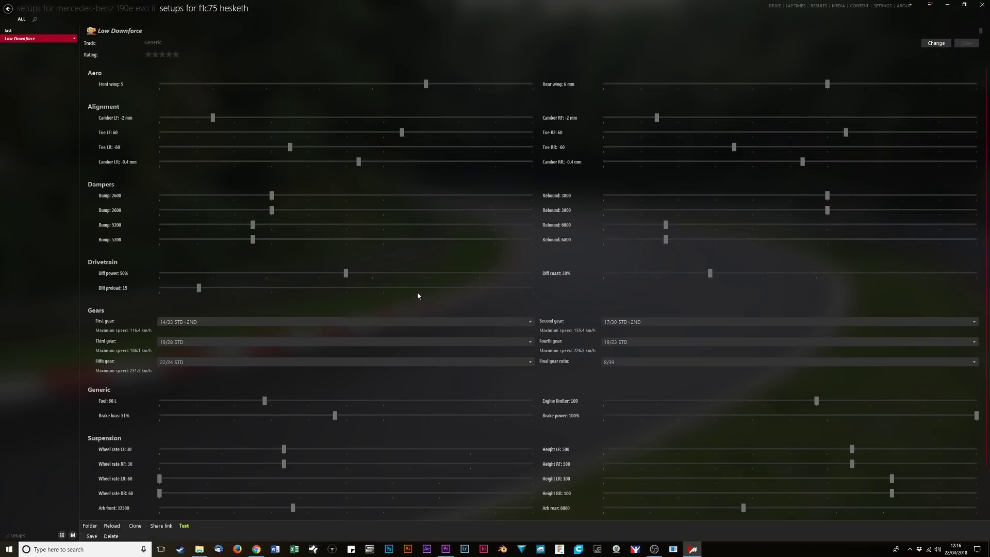
click(135, 526)
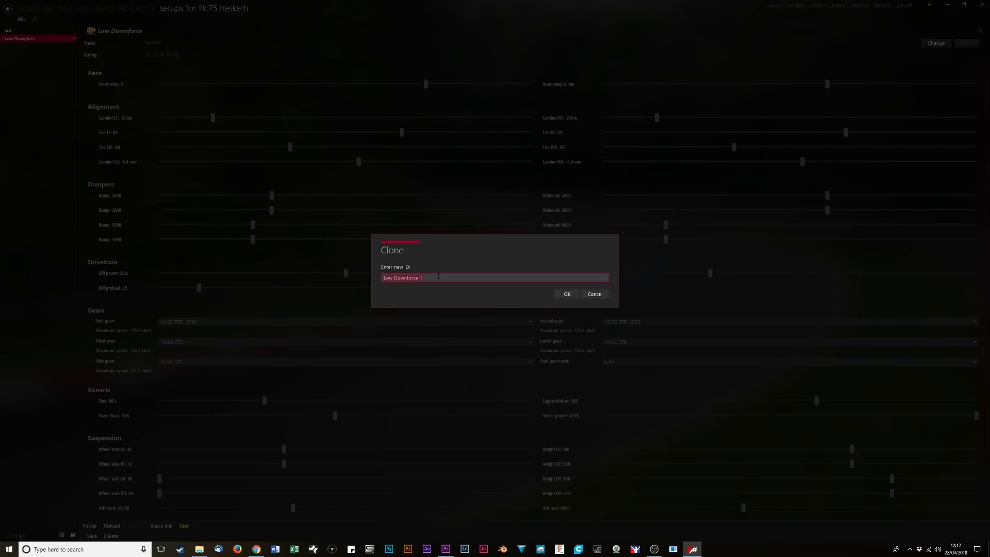
text(Qualifying)
click(567, 294)
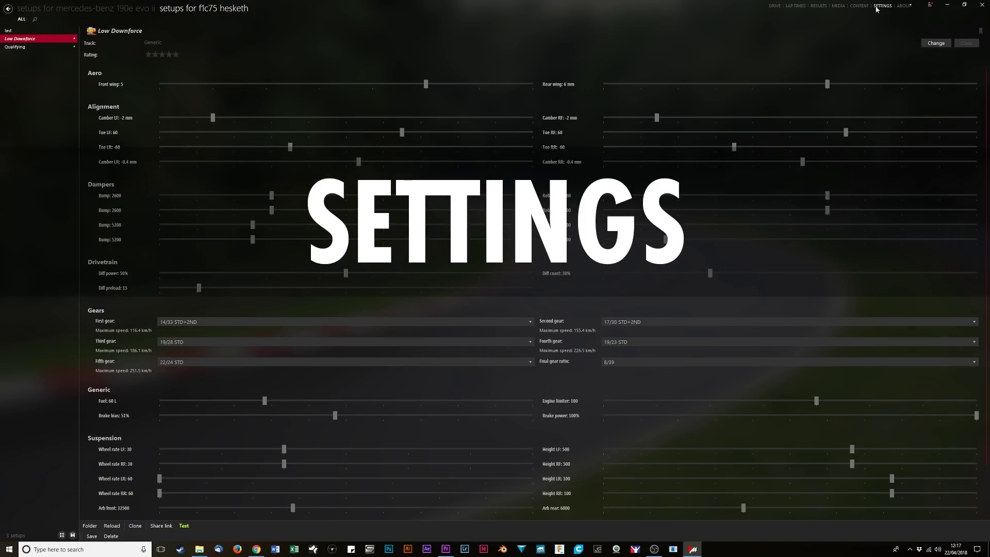
- Review the in-game apps in the Assetto Corsa settings and save the layout as a preset named New Setup
click(876, 8)
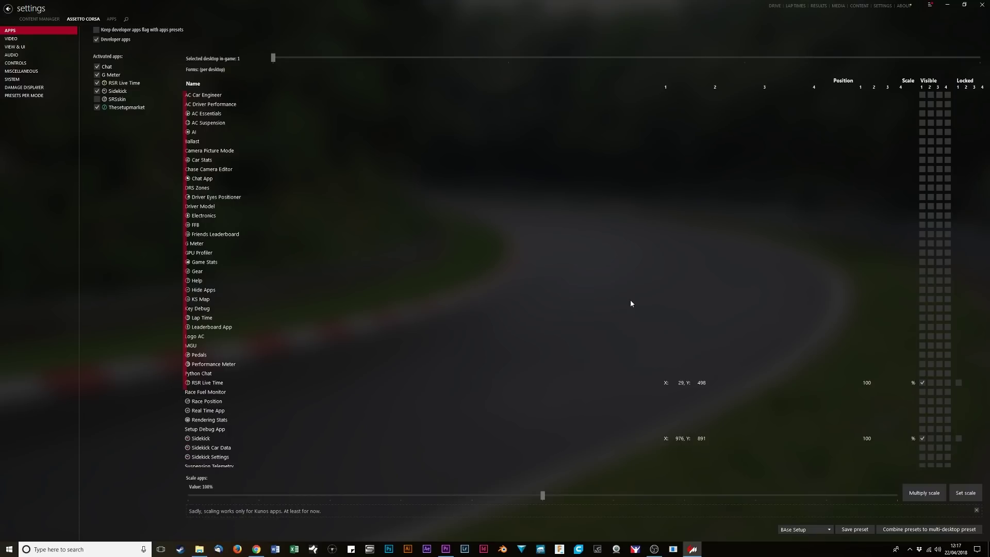
scroll(630, 303, down, 2)
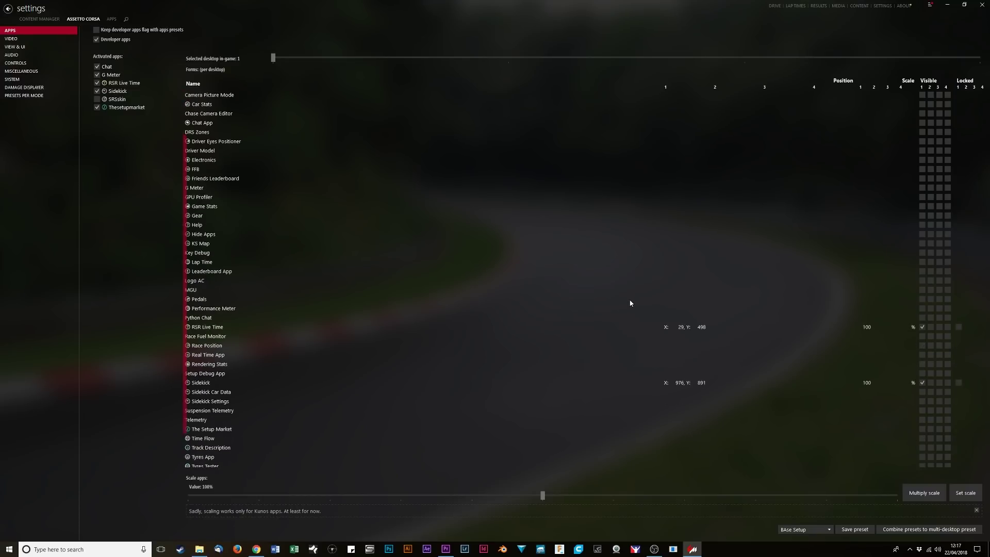
scroll(629, 302, down, 2)
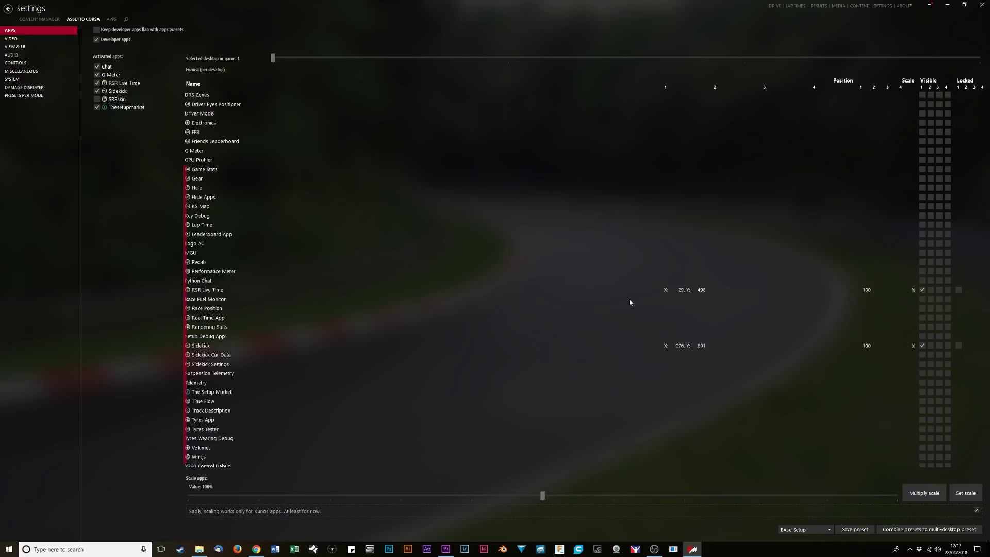
key(Tab)
click(847, 529)
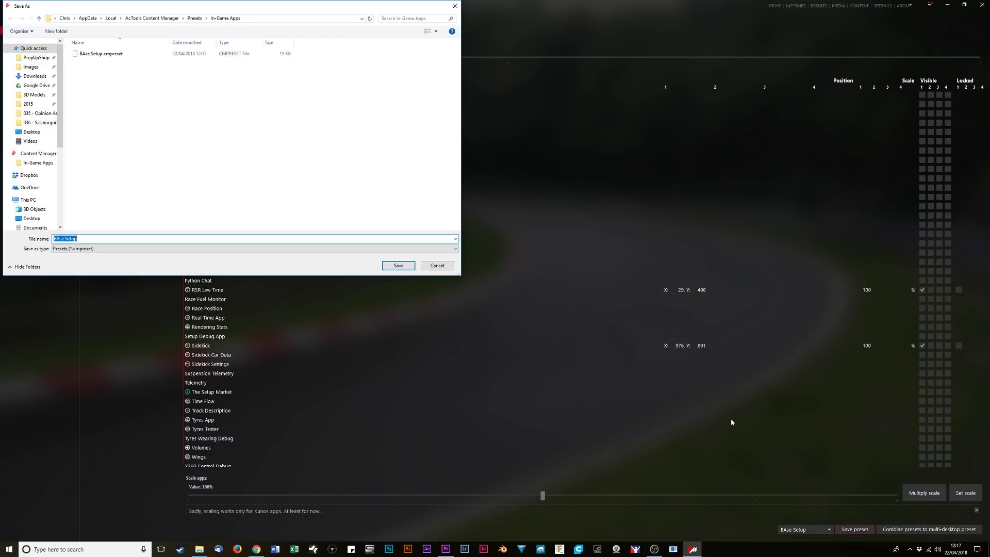
text(New S)
key(Return)
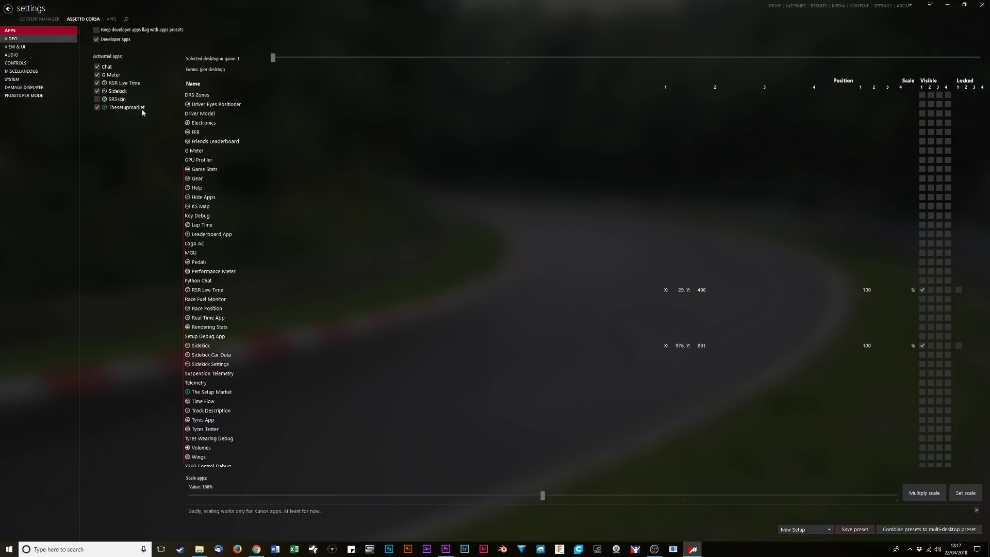
- In the video settings, load the Rift1.7+shadows preset and switch back to the Replay preset
click(12, 39)
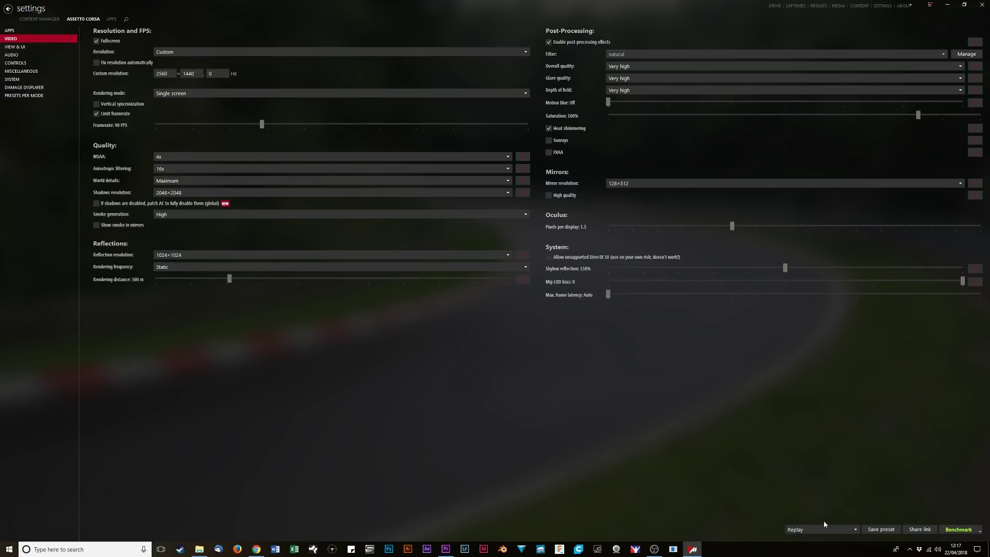
click(851, 529)
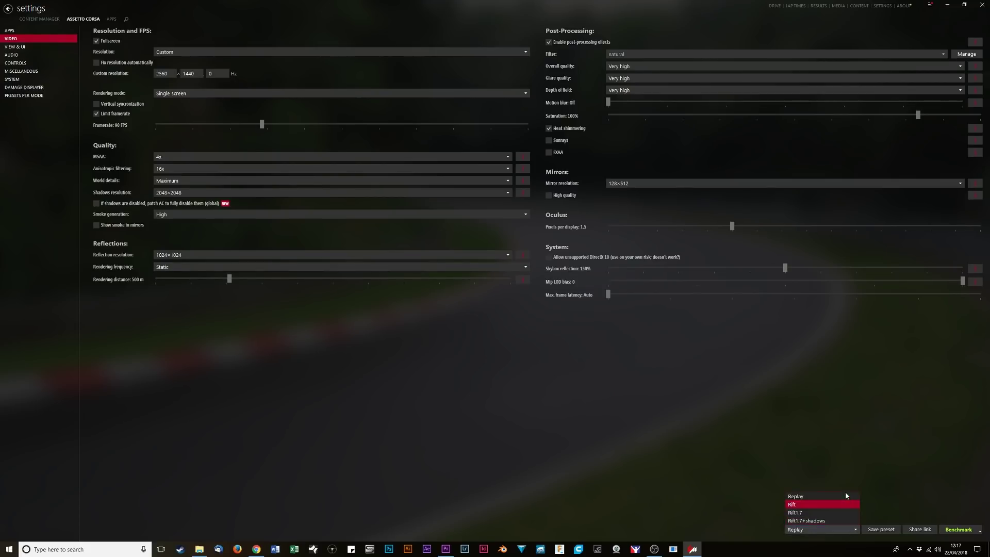
click(845, 522)
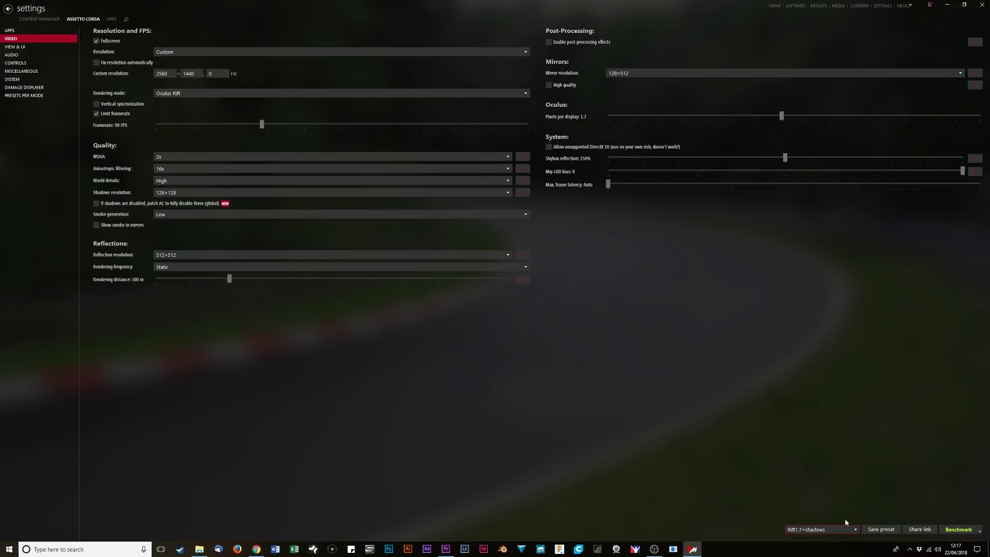
click(830, 529)
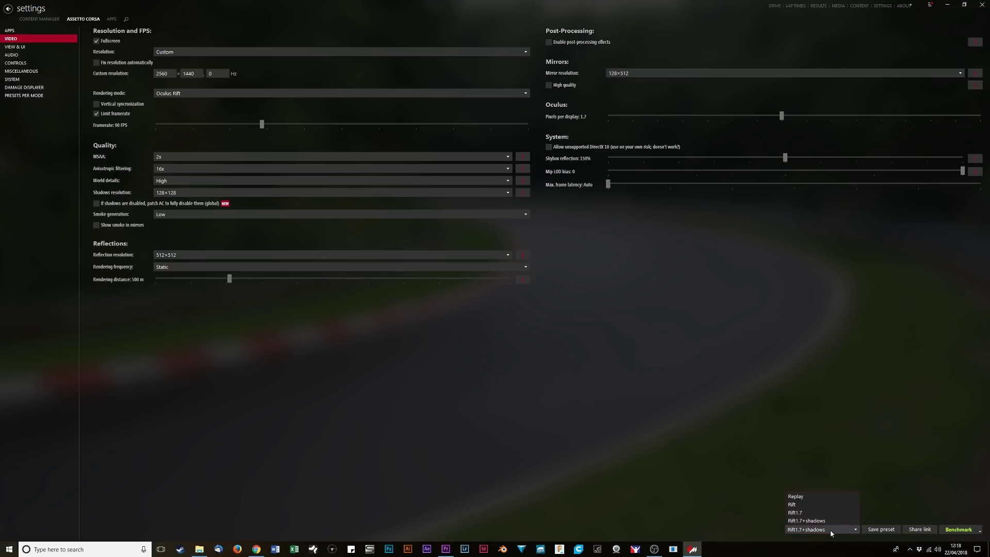
click(826, 497)
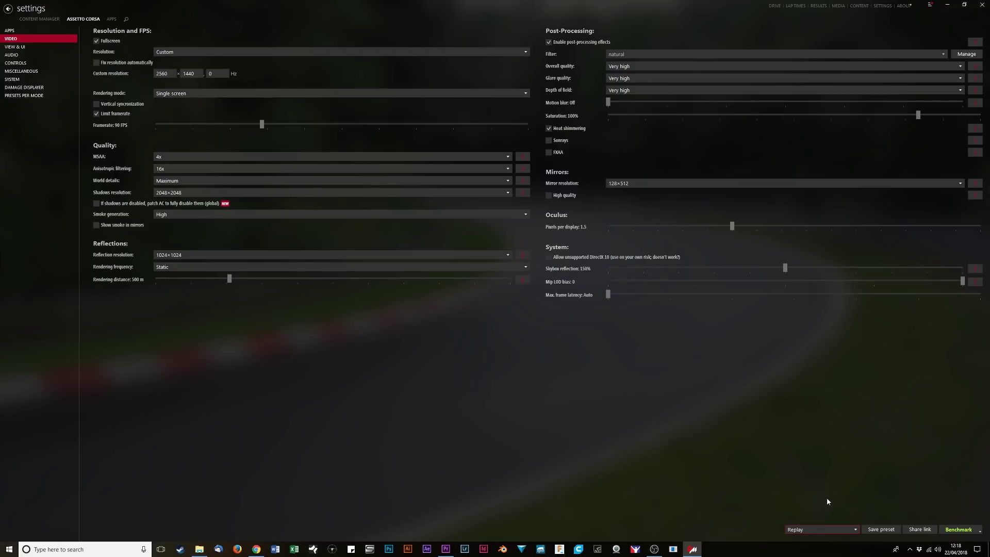
- Check the audio settings and the available output devices without changing the selected device
click(29, 54)
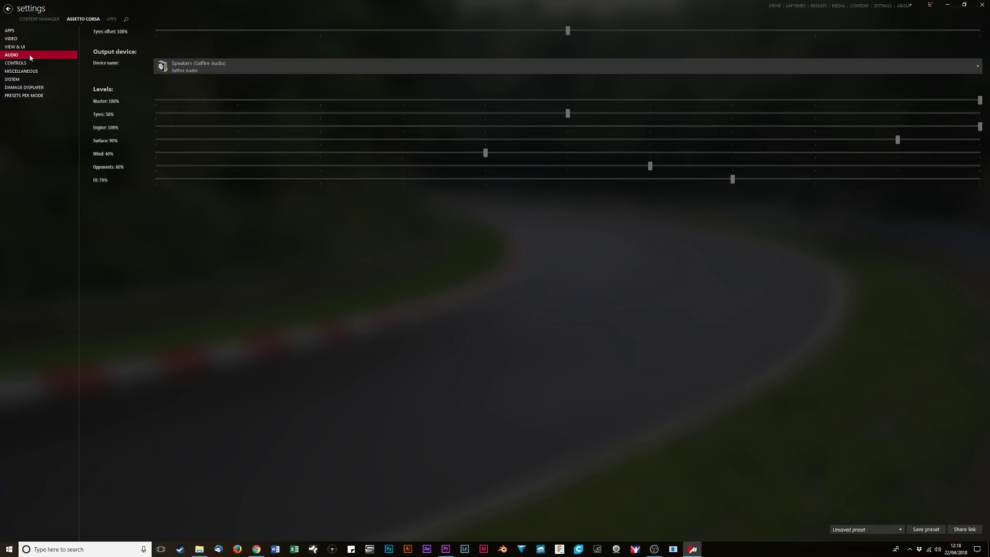
click(966, 68)
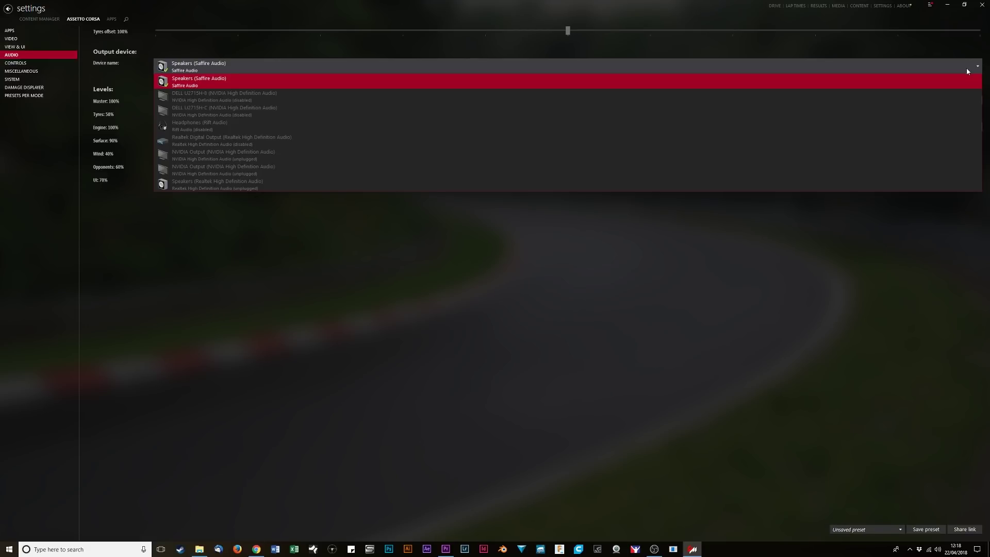
click(860, 255)
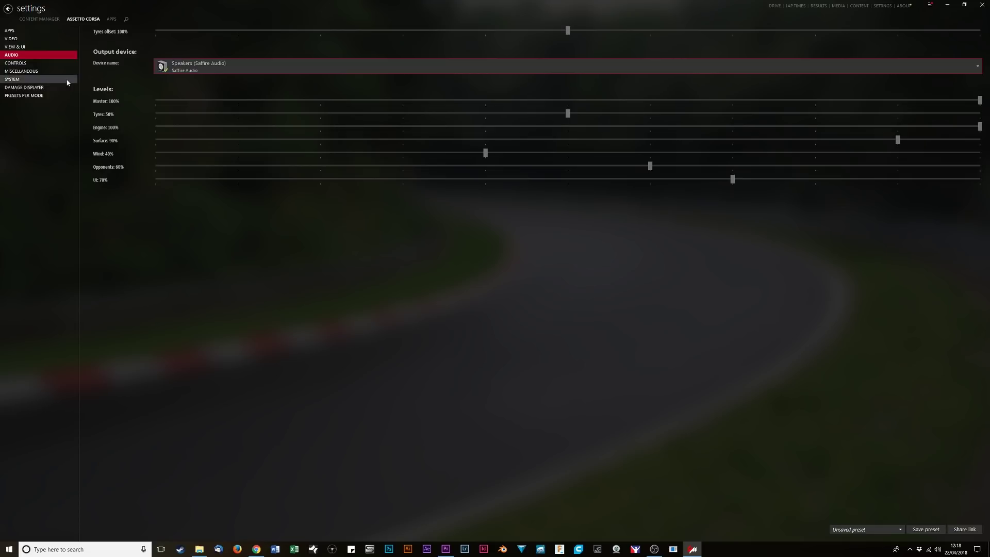
- Review the wheel control settings for force feedback, system bindings, axes, and button assignments
click(14, 63)
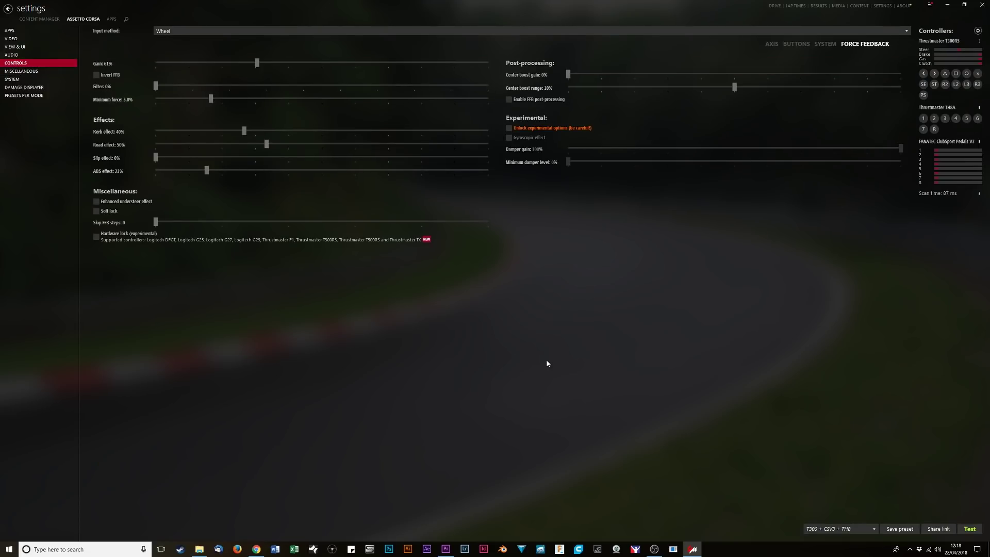
click(823, 45)
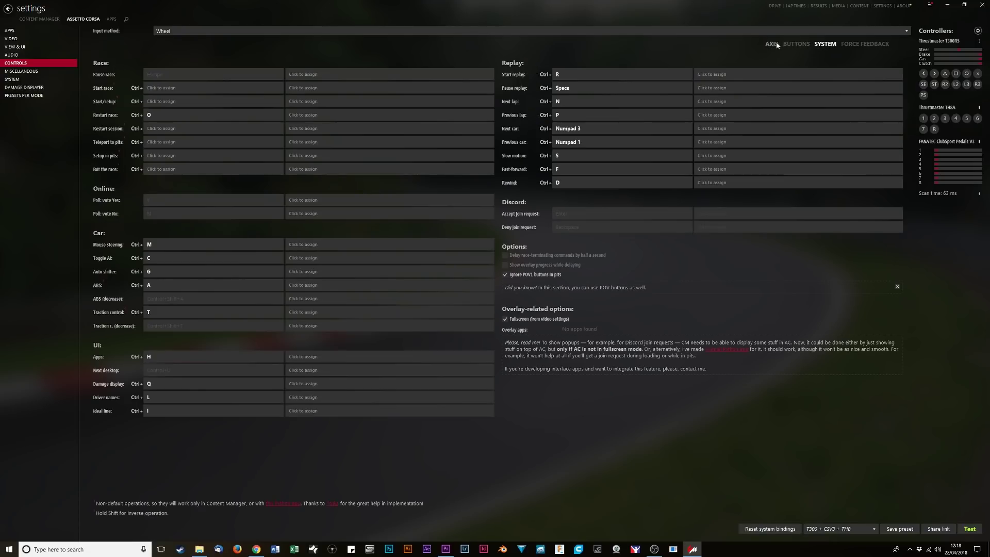
click(772, 44)
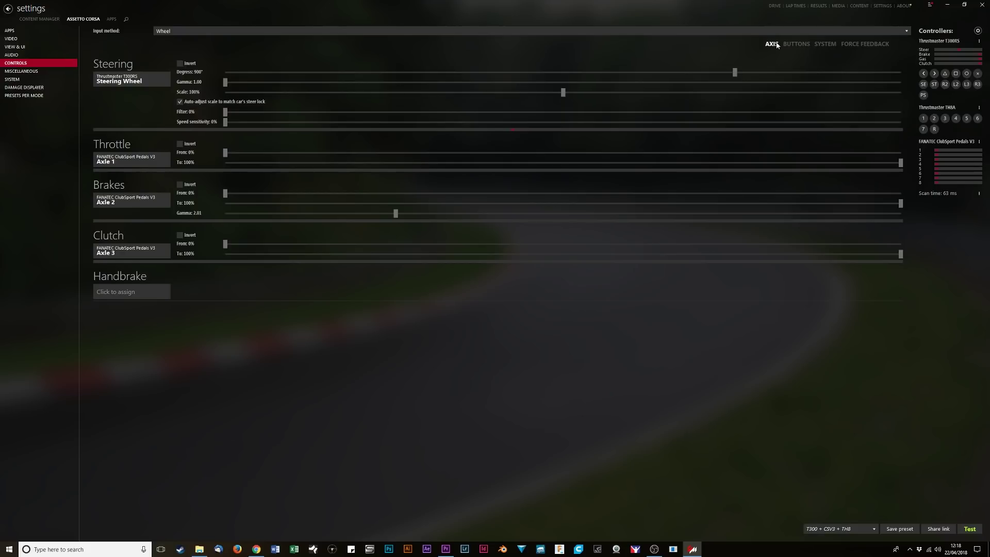
click(797, 45)
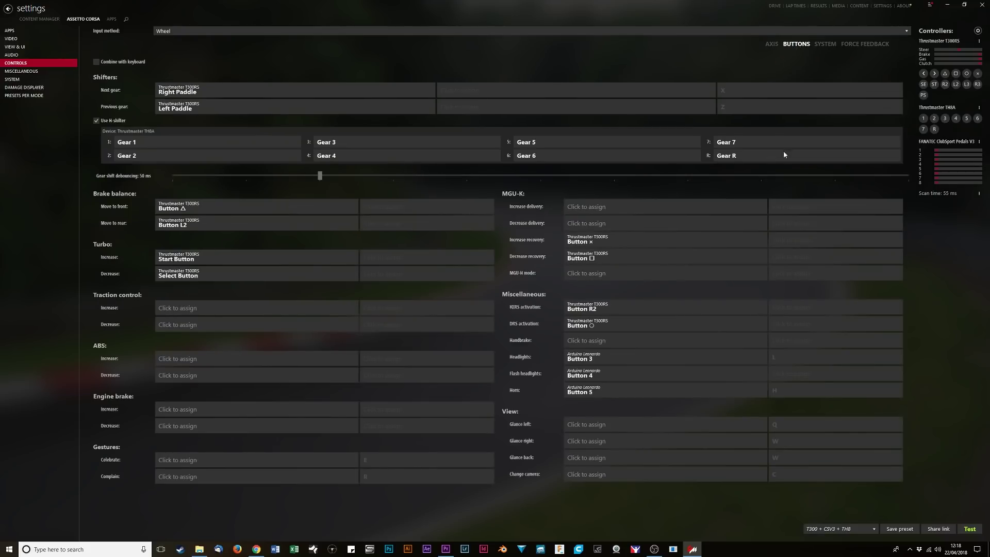
- Check the saved and built-in controls presets without loading another one
click(838, 528)
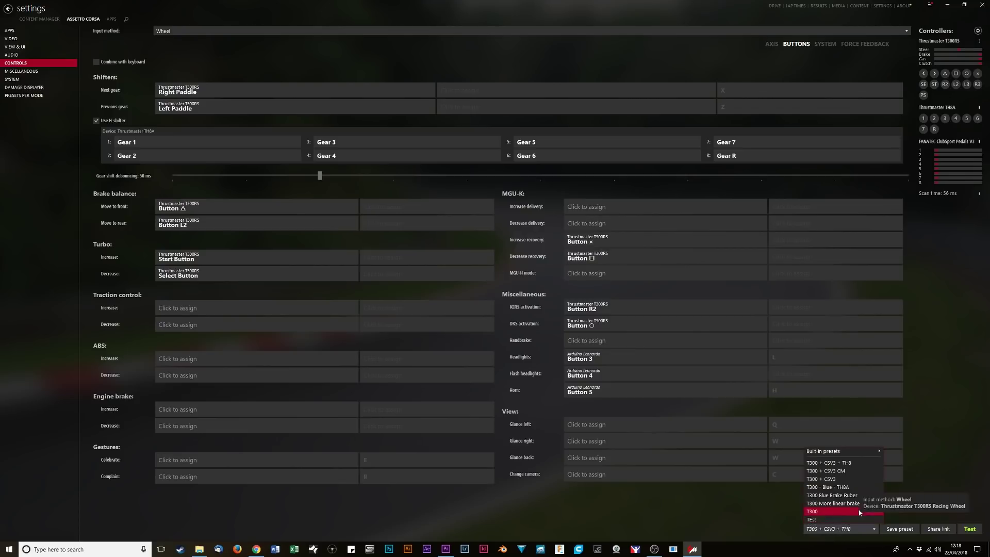
mouse_move(845, 451)
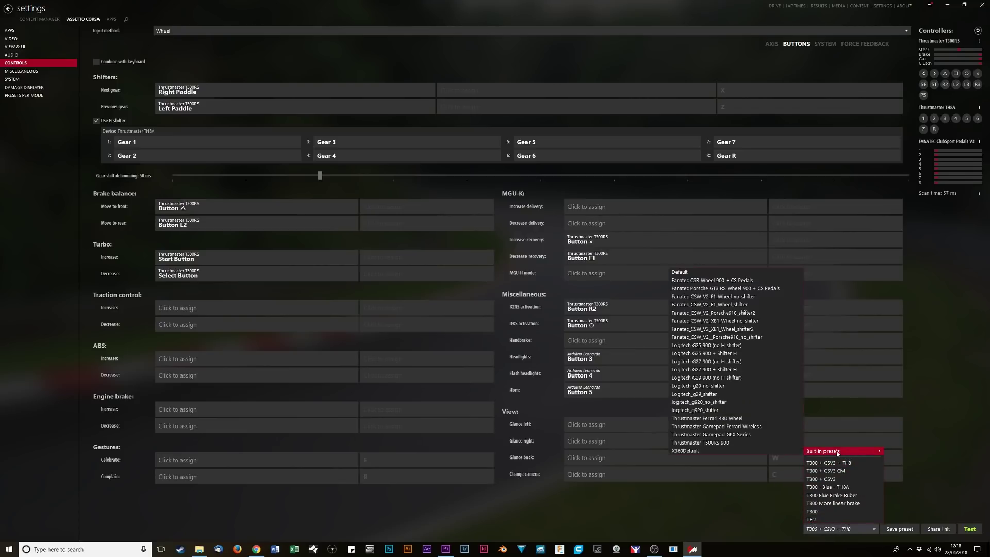
click(953, 388)
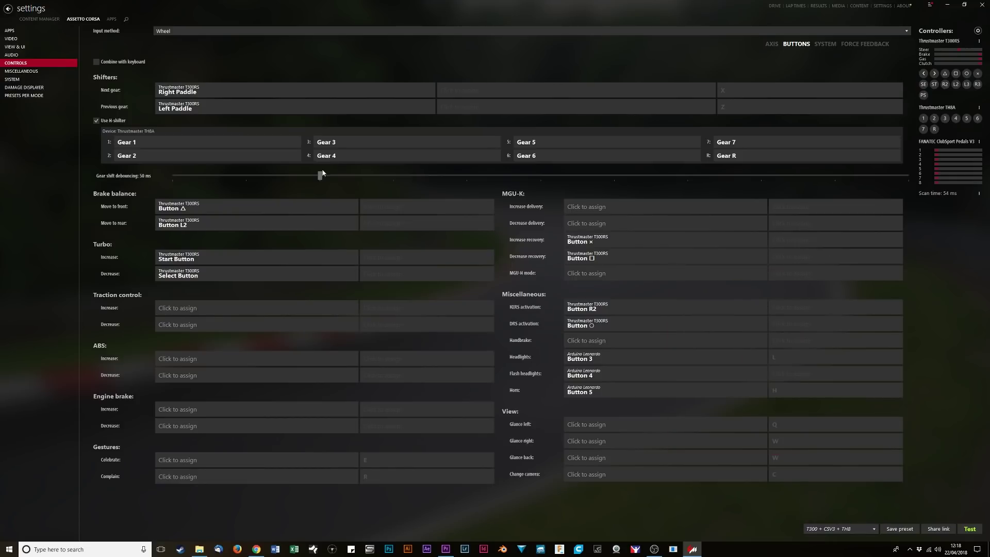
- Look over the Assetto Corsa system settings and the damage displayer parameters
click(11, 80)
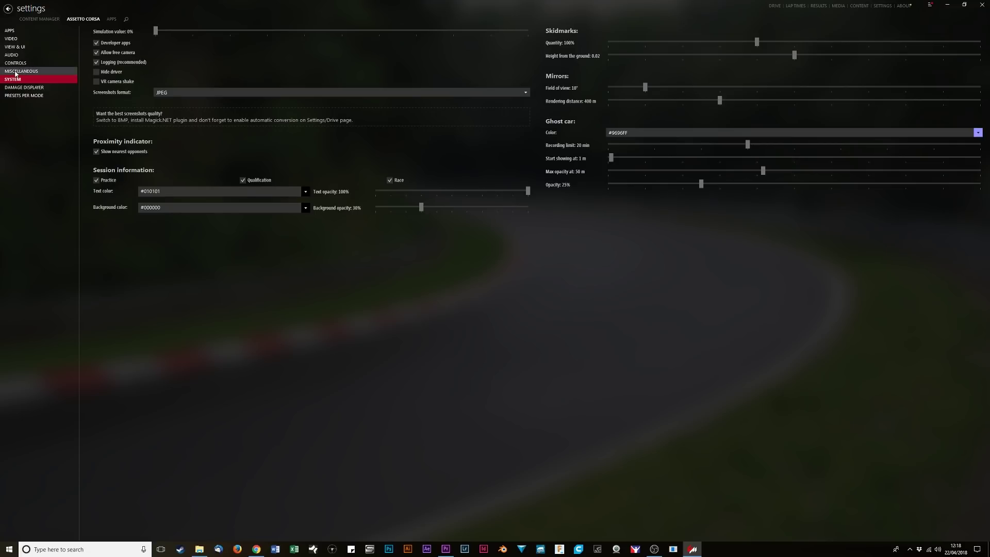
click(22, 88)
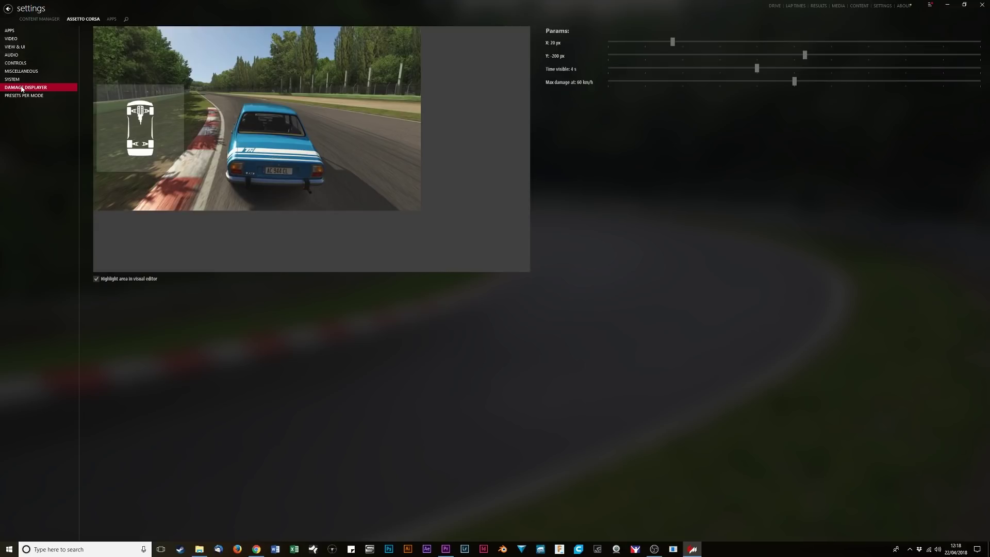